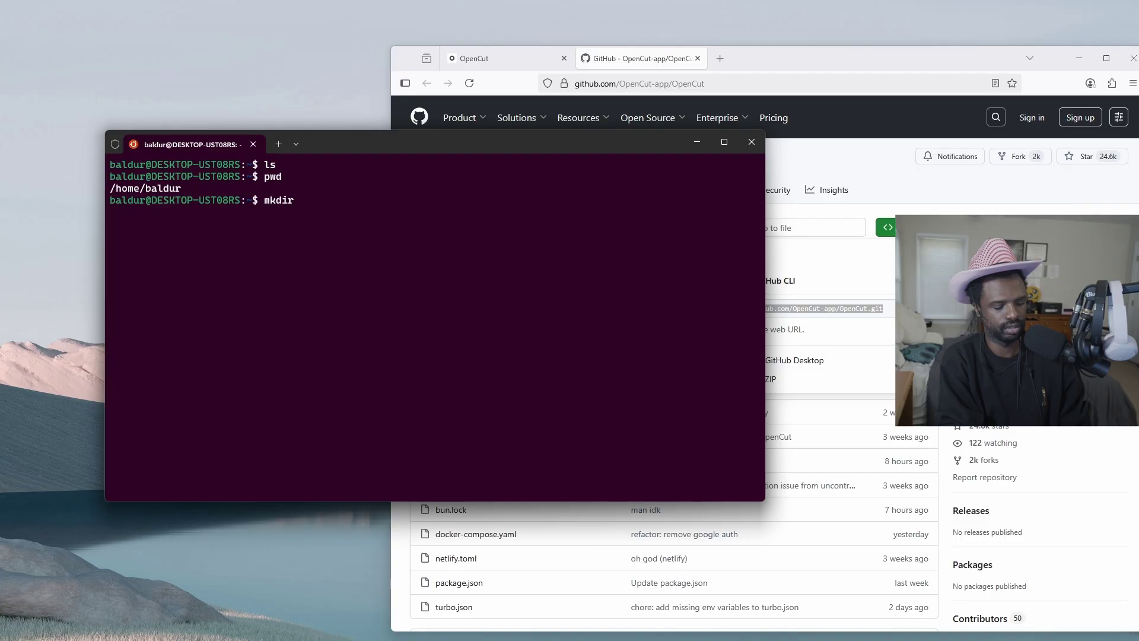
# - Edit .env.local in nano, appending characters to the end of the BETTER_AUTH_SECRET value
pyautogui.write('P')
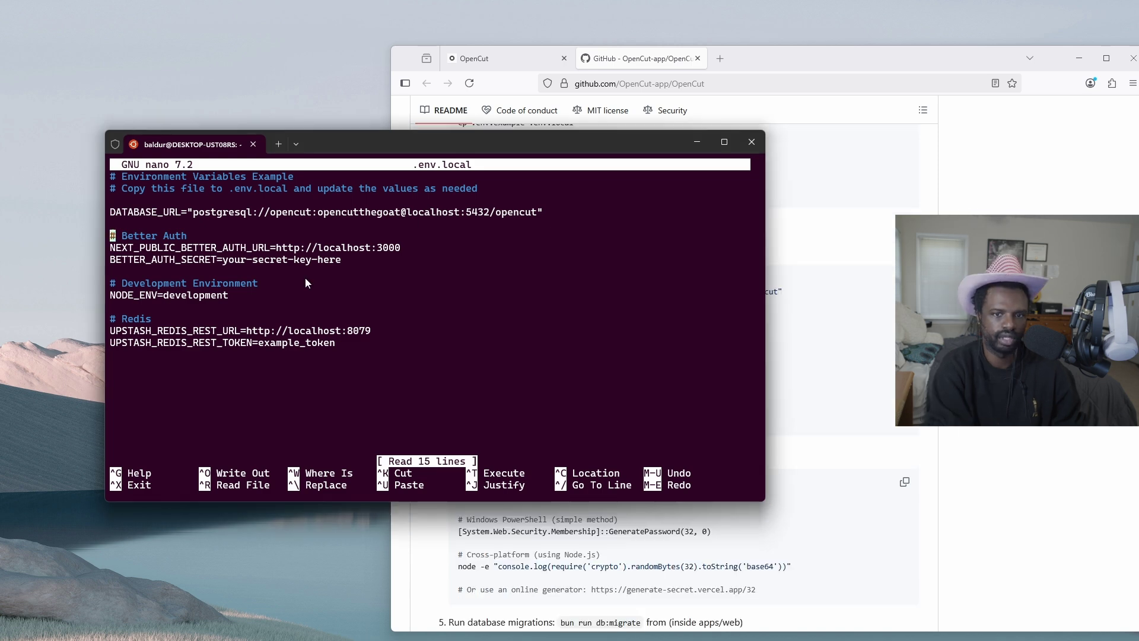
pyautogui.press('Down')
pyautogui.press('Down')
pyautogui.press('Right')
pyautogui.press('Right')
pyautogui.press('Right')
pyautogui.press('Right')
pyautogui.press('Right')
pyautogui.press('Right')
pyautogui.press('Right')
pyautogui.press('Right')
pyautogui.press('Right')
pyautogui.press('Right')
pyautogui.press('Right')
pyautogui.press('Right')
pyautogui.press('Right')
pyautogui.press('Right')
pyautogui.press('Right')
pyautogui.press('Right')
pyautogui.press('Right')
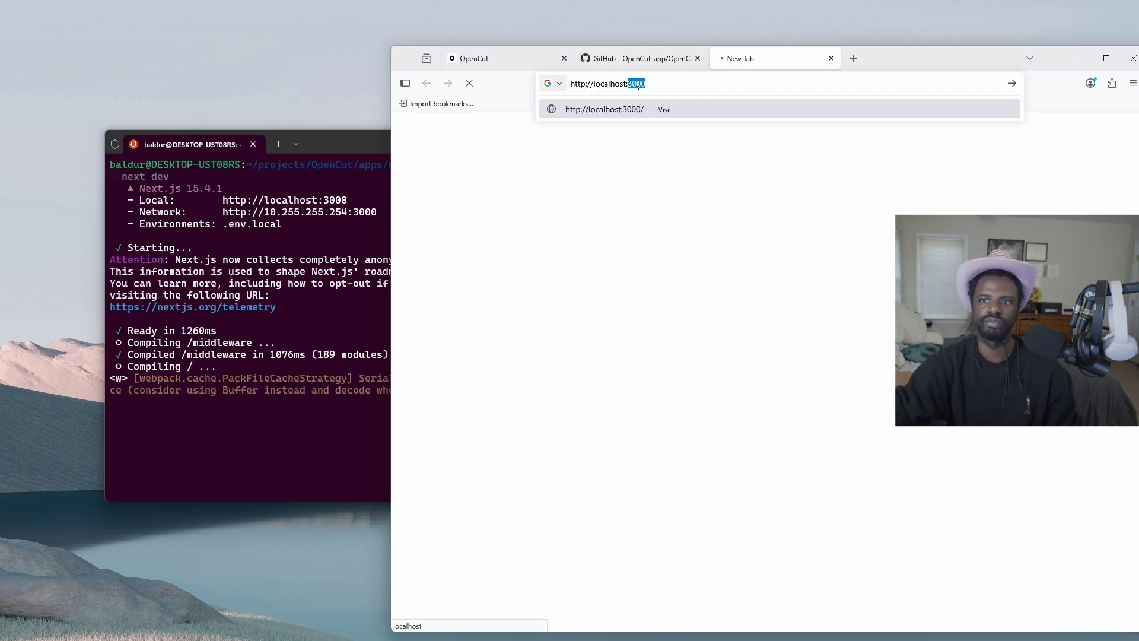
pyautogui.write('000')
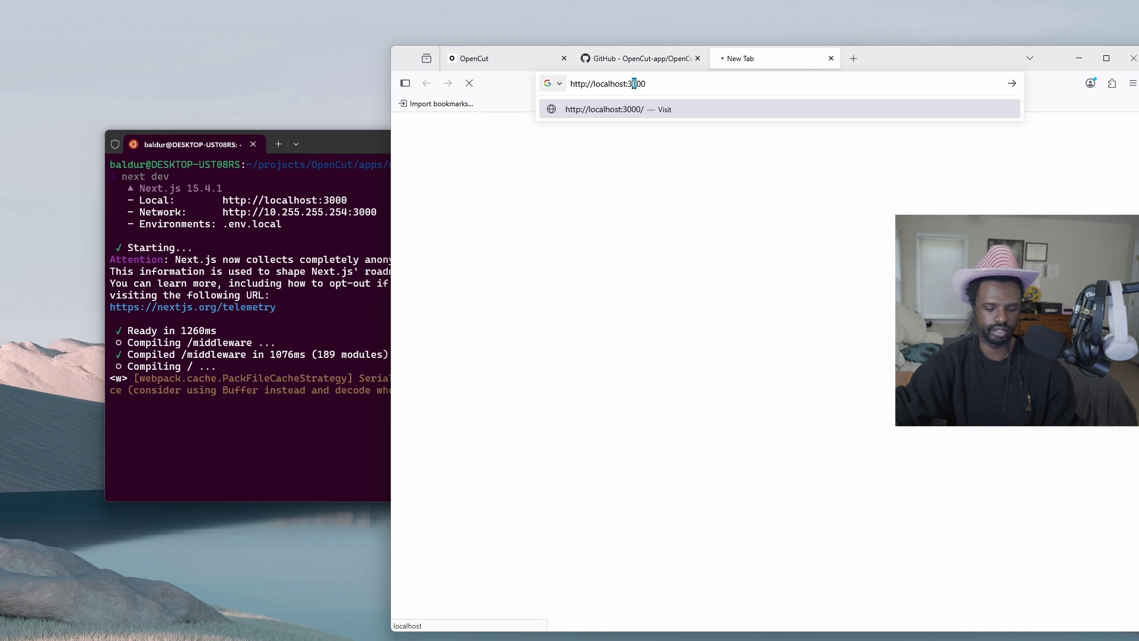
pyautogui.write('1')
# - Load OpenCut at localhost:3100, then browse the file list in the OpenCut GitHub README
pyautogui.press('Return')
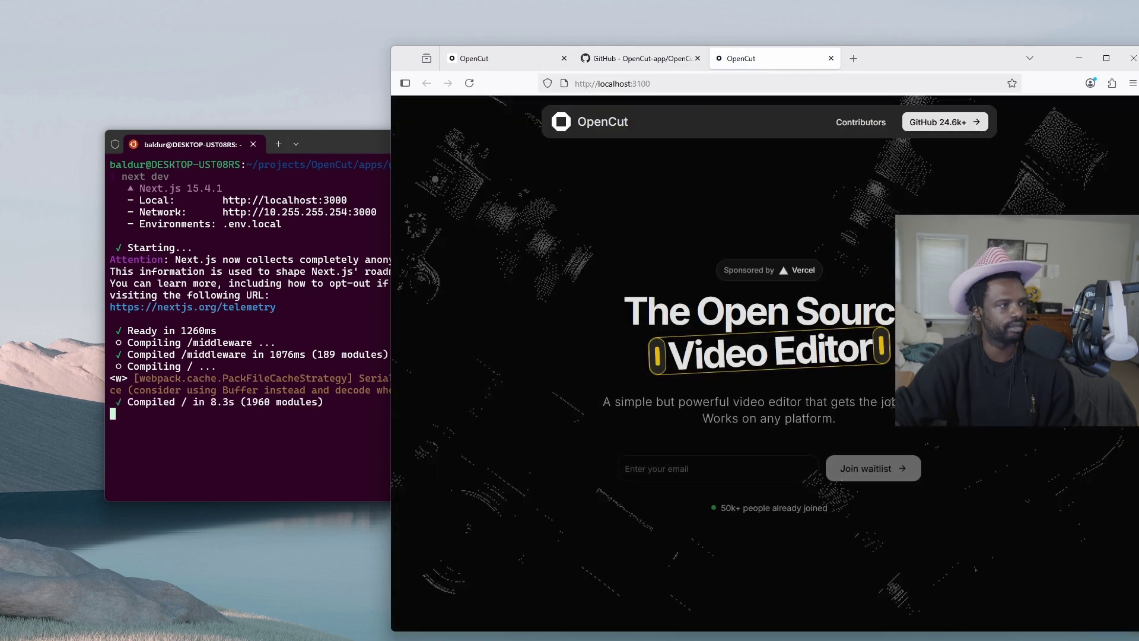
pyautogui.click(643, 59)
pyautogui.scroll(-10, 595, 368)
pyautogui.moveTo(683, 371); pyautogui.dragTo(646, 368)
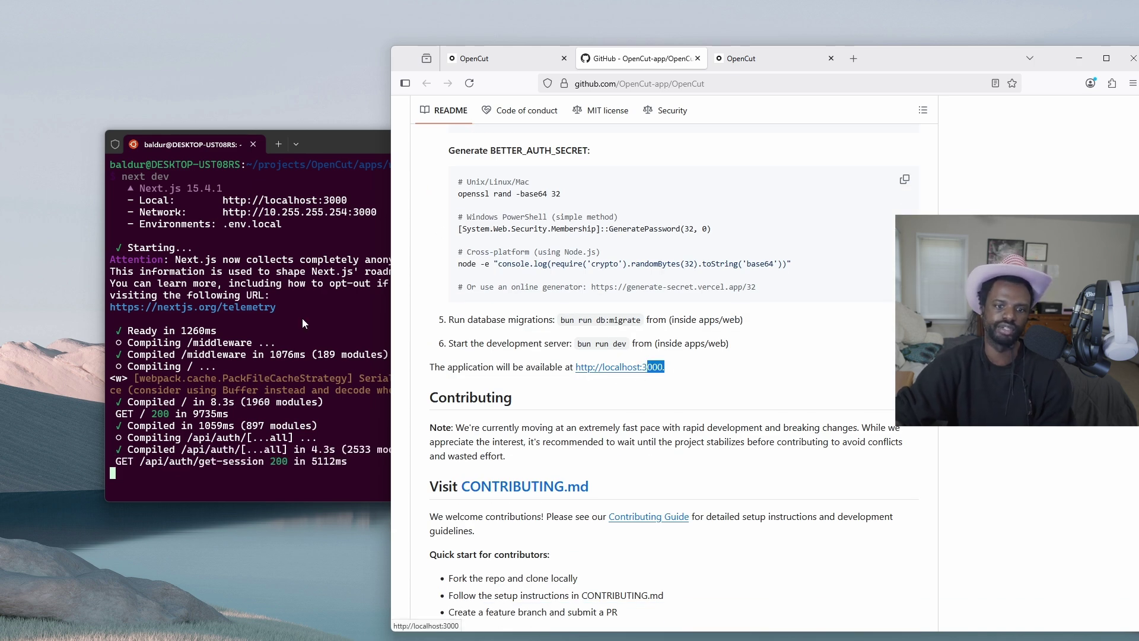
pyautogui.scroll(20, 527, 337)
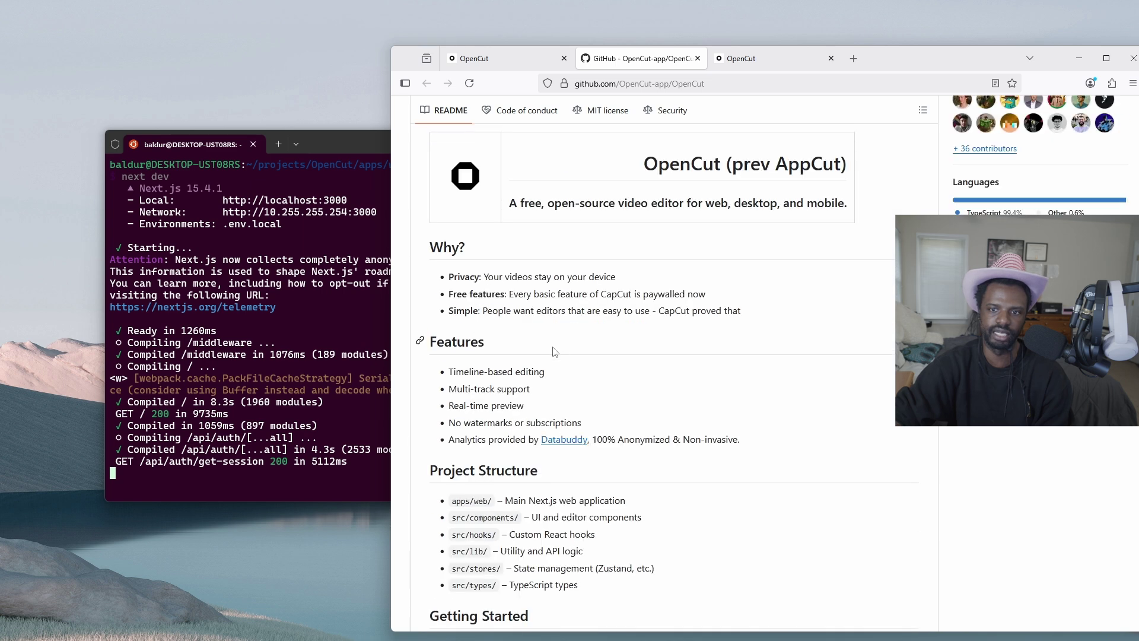
# - Open docker-compose.yaml and inspect the web port mapping on line 55
pyautogui.click(476, 413)
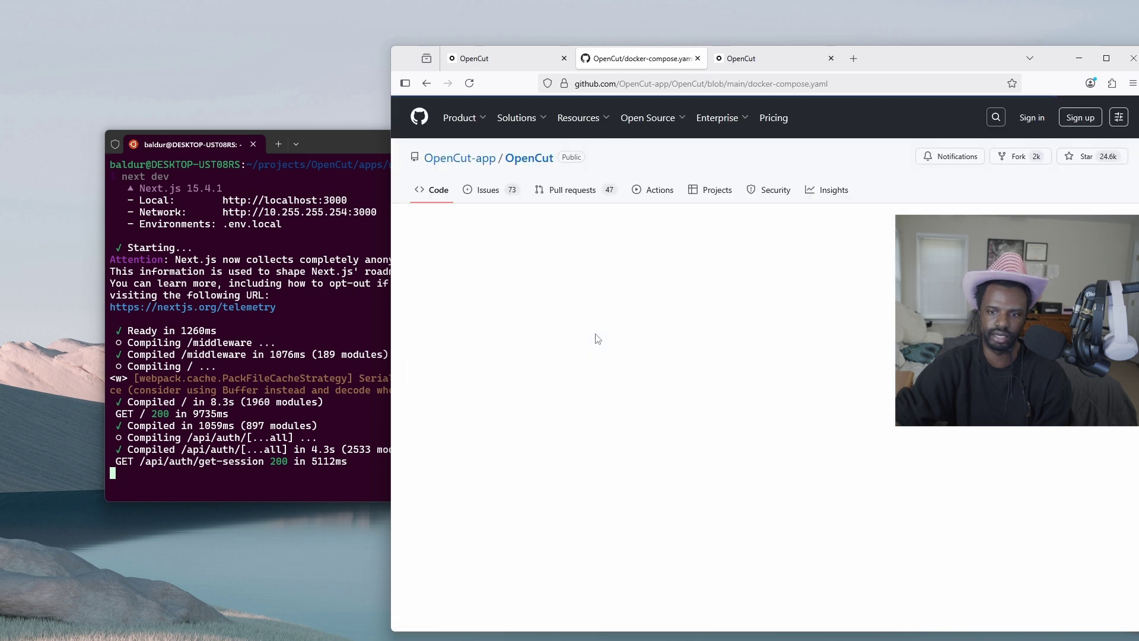
pyautogui.scroll(-8, 815, 299)
pyautogui.moveTo(926, 300); pyautogui.dragTo(815, 298)
pyautogui.click(804, 299)
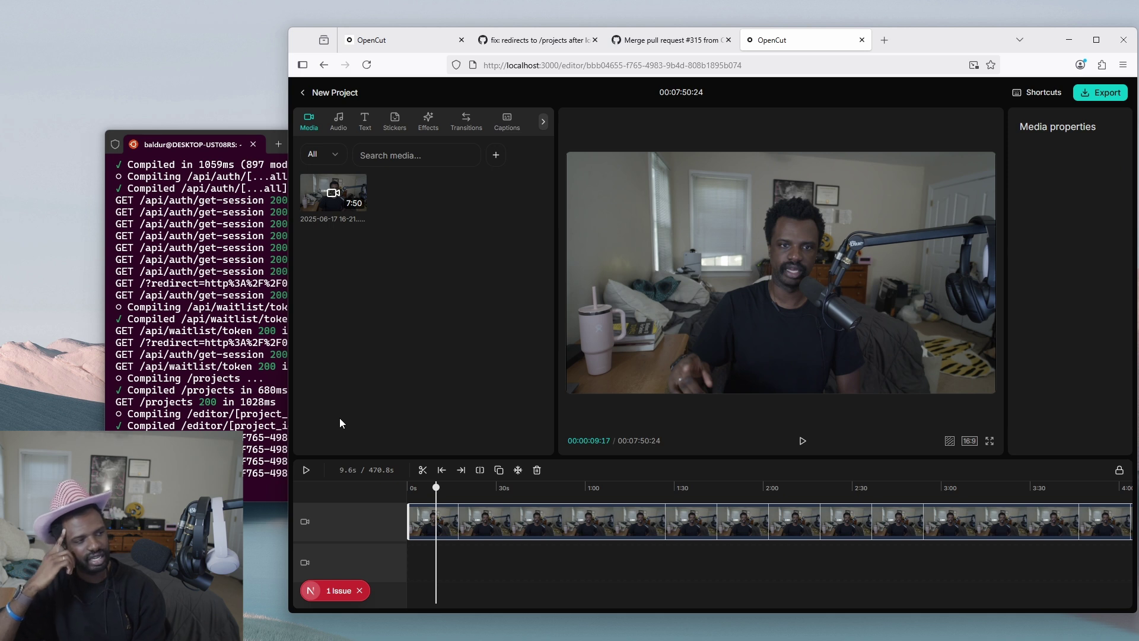
# - Split the 7:50 camera clip at the 31-second playhead and set the canvas aspect to Original
pyautogui.rightClick(452, 522)
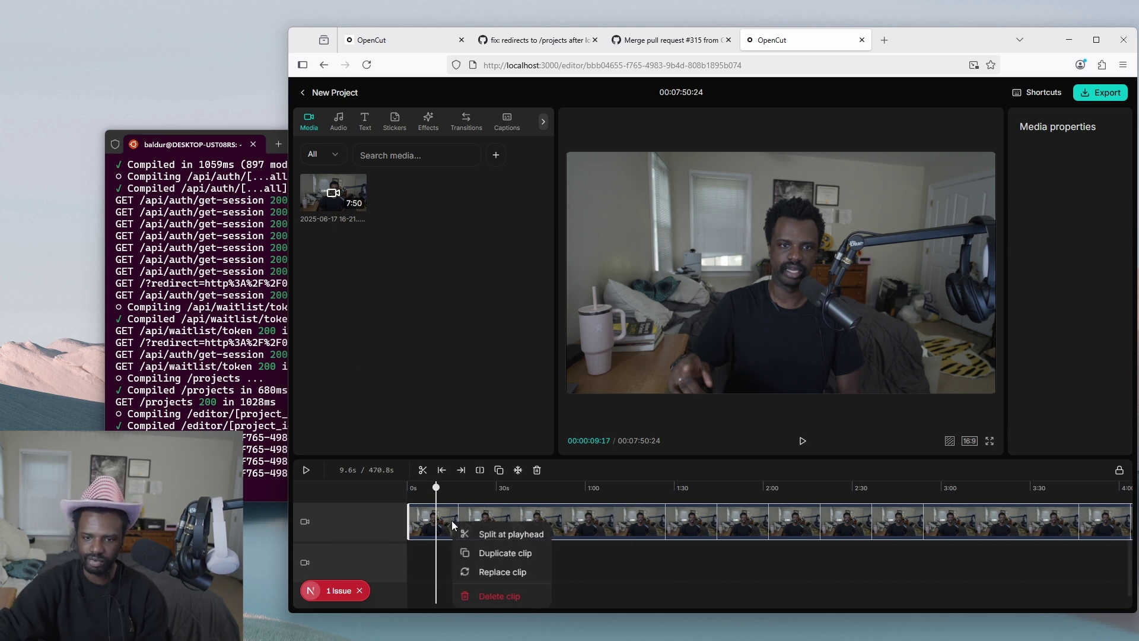
pyautogui.click(438, 483)
pyautogui.moveTo(436, 486); pyautogui.dragTo(500, 487)
pyautogui.rightClick(502, 529)
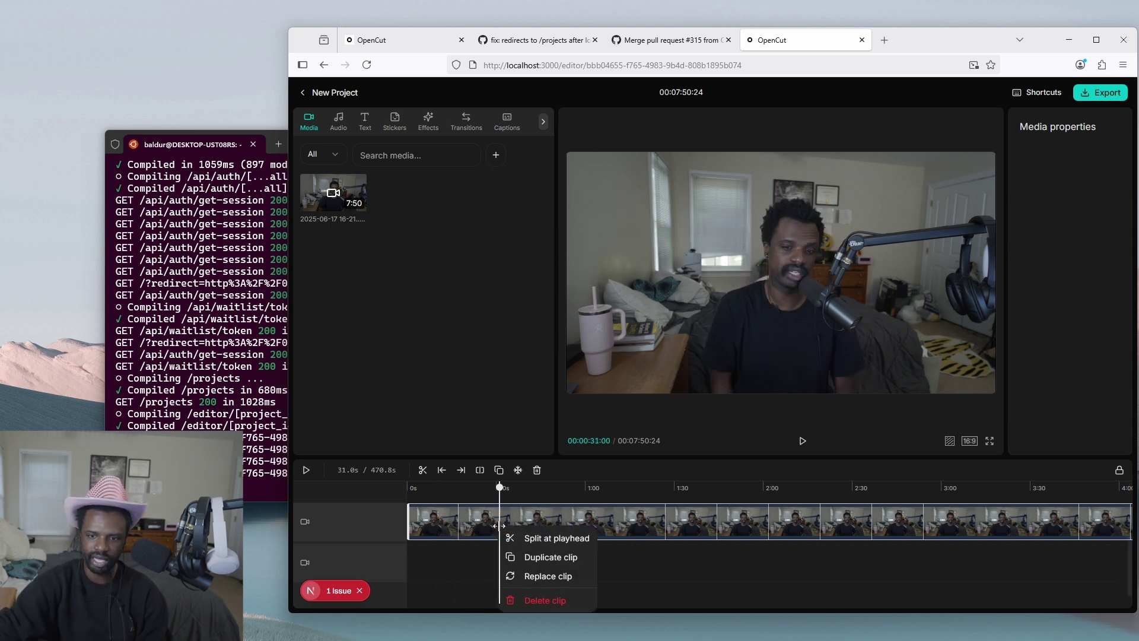
pyautogui.click(528, 537)
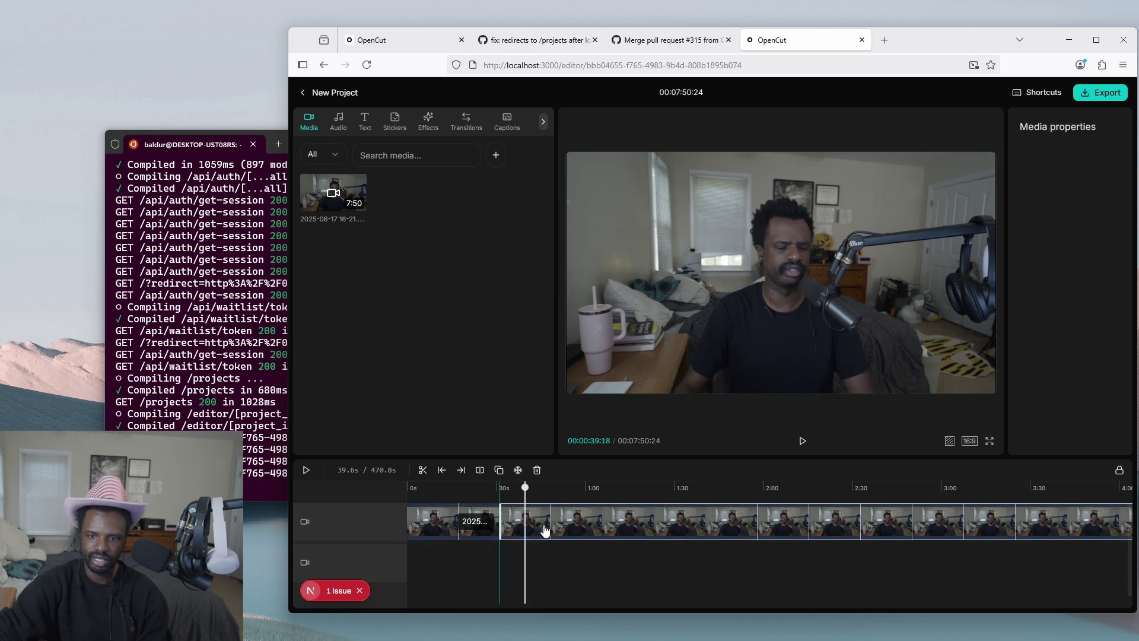
pyautogui.click(970, 441)
pyautogui.click(926, 492)
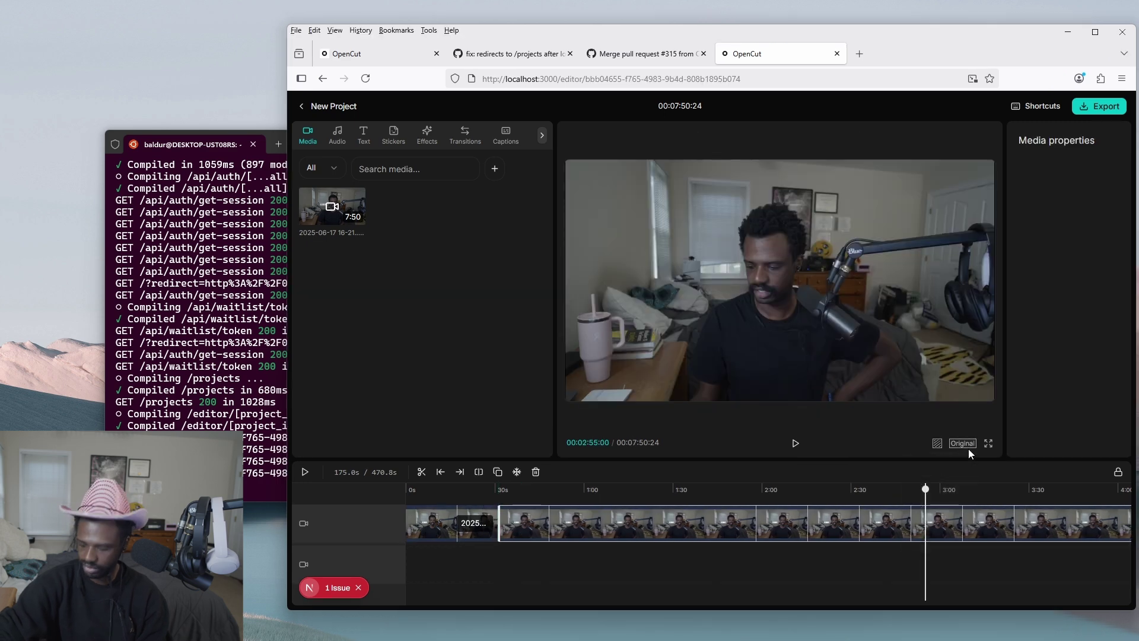
# - Switch the canvas to vertical 9:16 and select the clip piece starting near 31 seconds
pyautogui.click(962, 443)
pyautogui.click(919, 504)
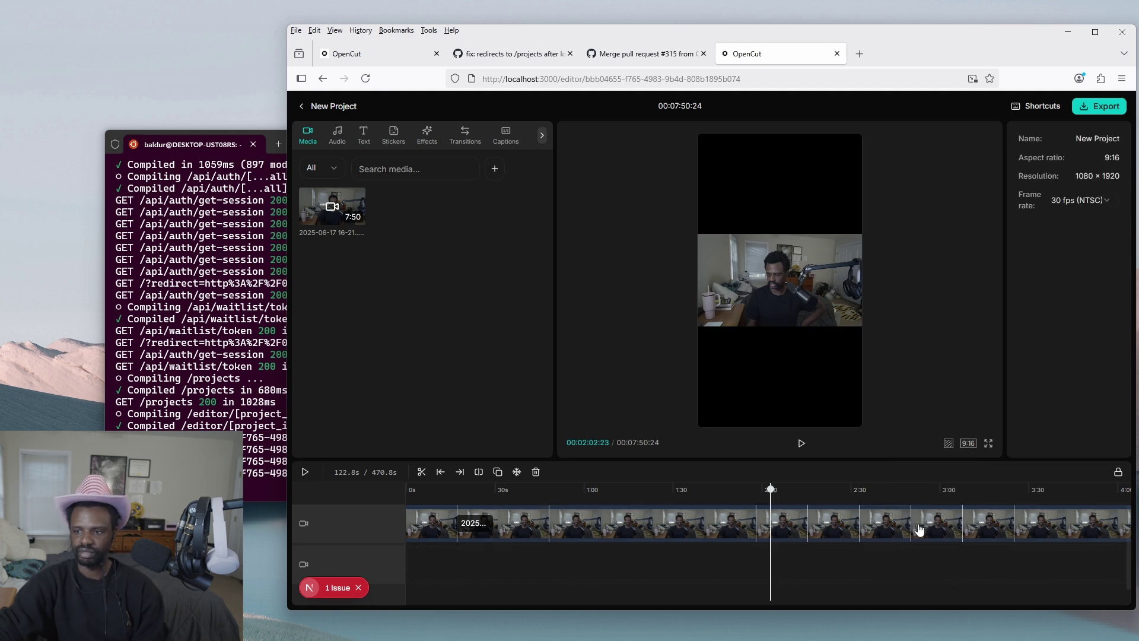
pyautogui.click(521, 532)
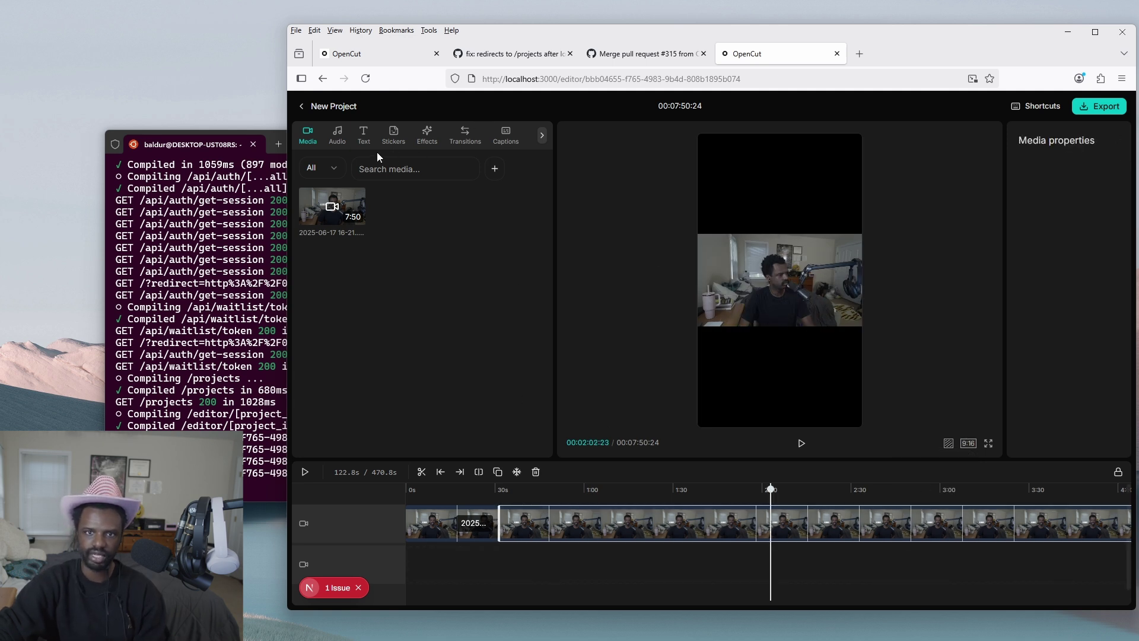
# - Add a Default text overlay at the playhead and change its wording to 'text'
pyautogui.click(363, 135)
pyautogui.click(335, 192)
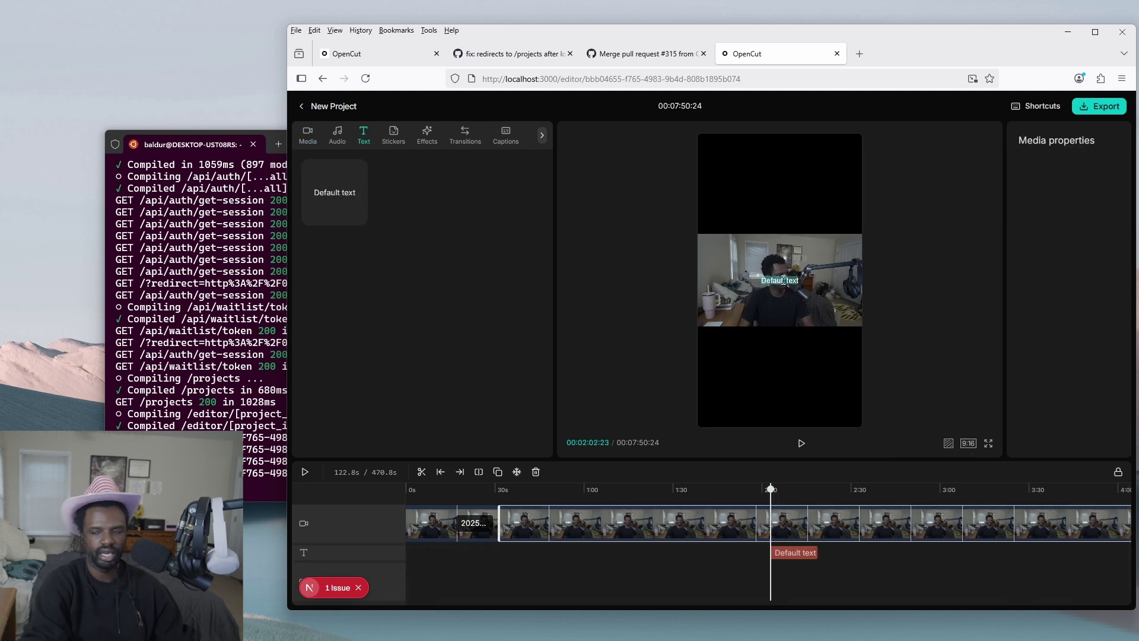
pyautogui.click(796, 552)
pyautogui.moveTo(1027, 144); pyautogui.dragTo(1062, 150)
pyautogui.write('text')
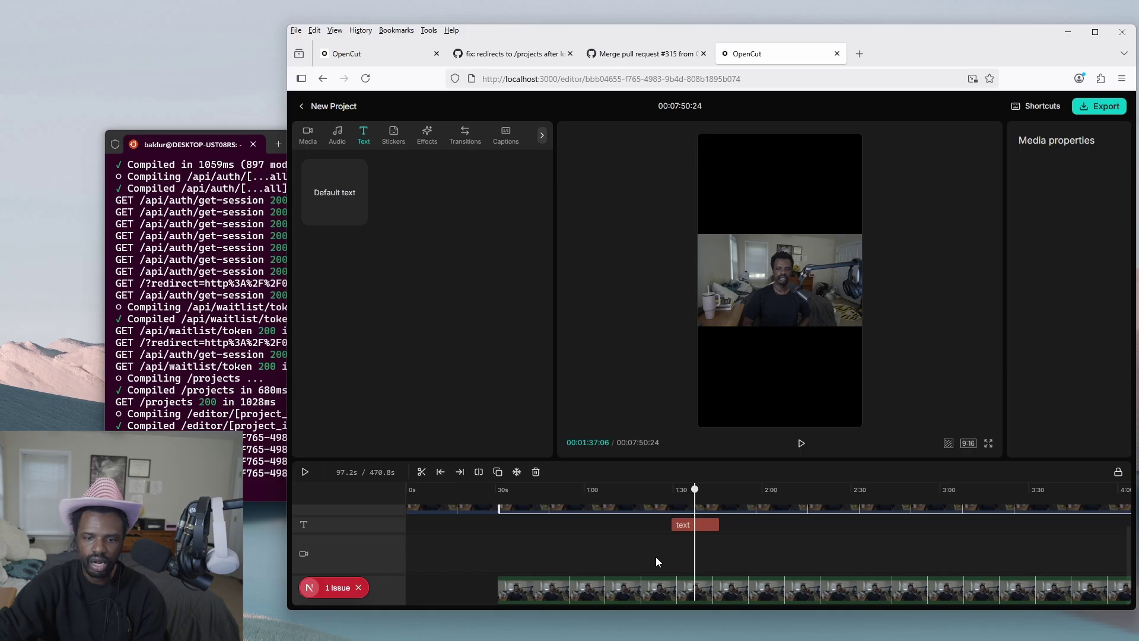
# - Try Freeze frame, then delete the selected piece of the camera clip
pyautogui.scroll(1, 625, 532)
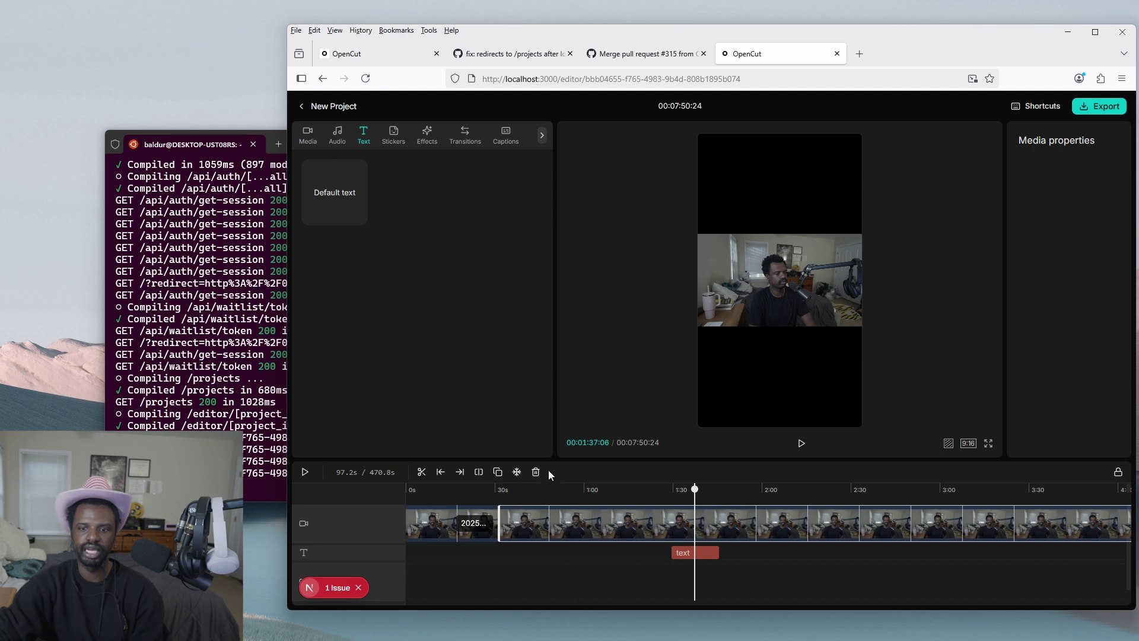
pyautogui.click(517, 472)
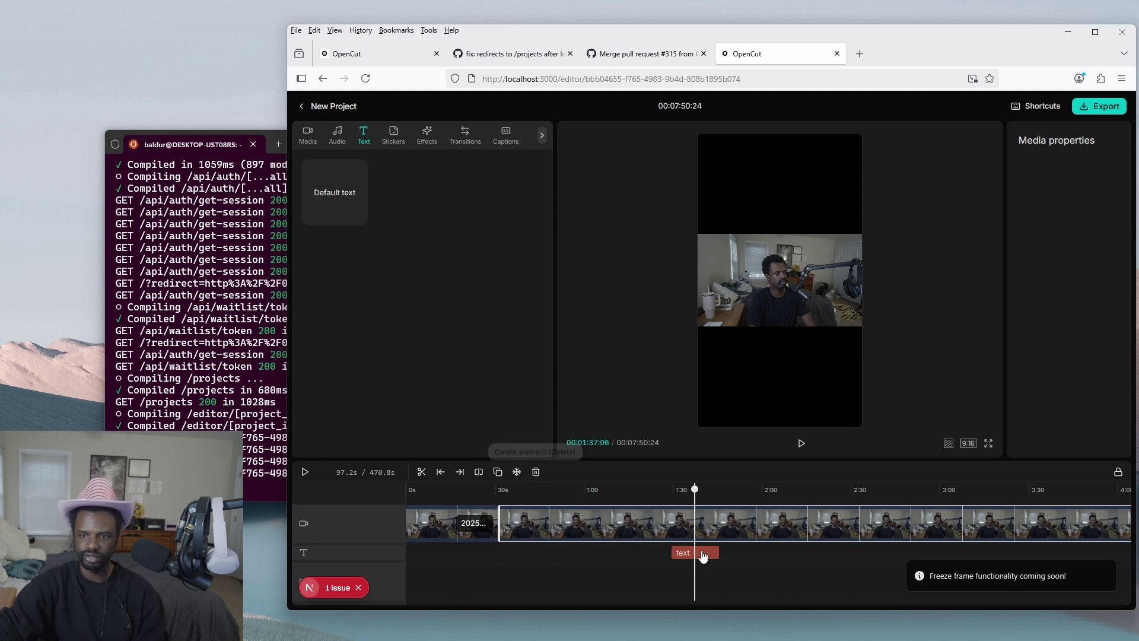
pyautogui.click(536, 472)
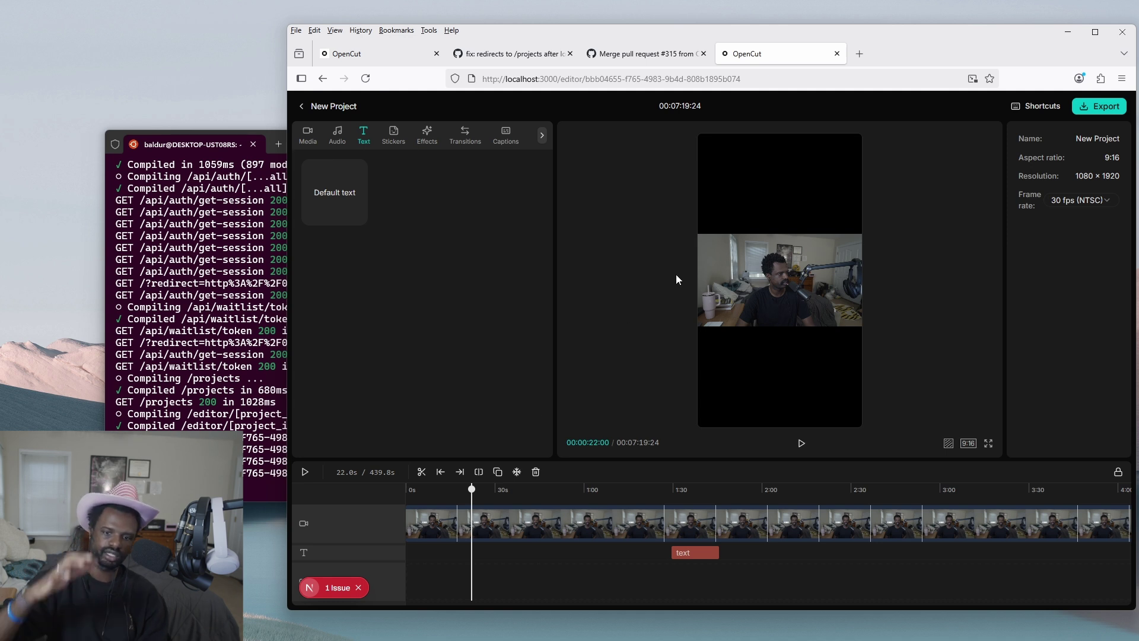
pyautogui.click(1058, 205)
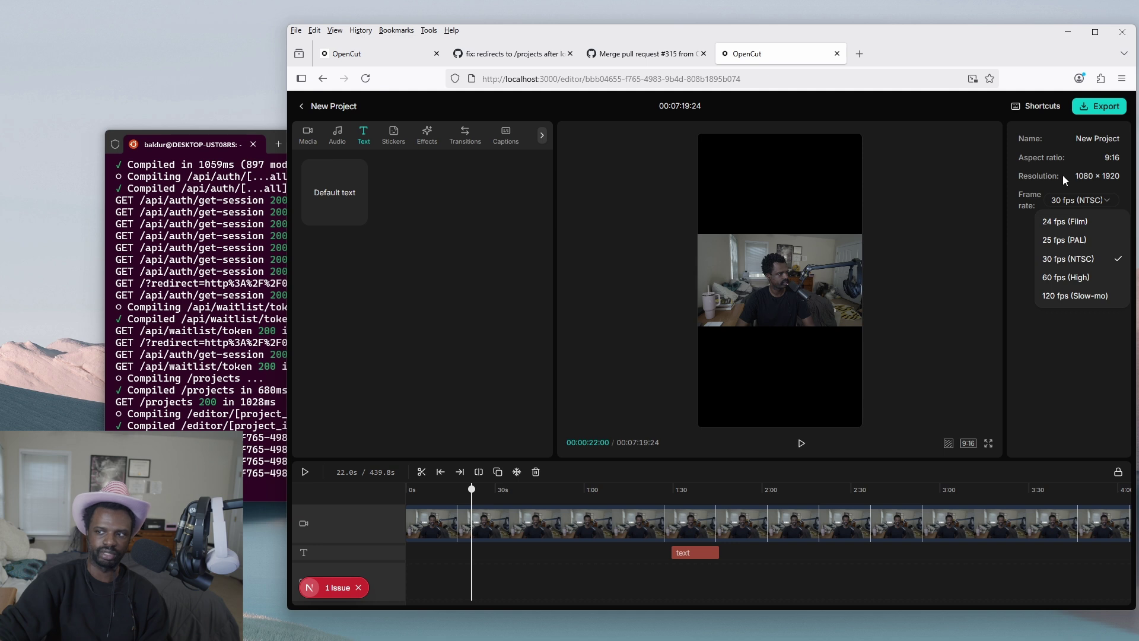
pyautogui.click(1039, 161)
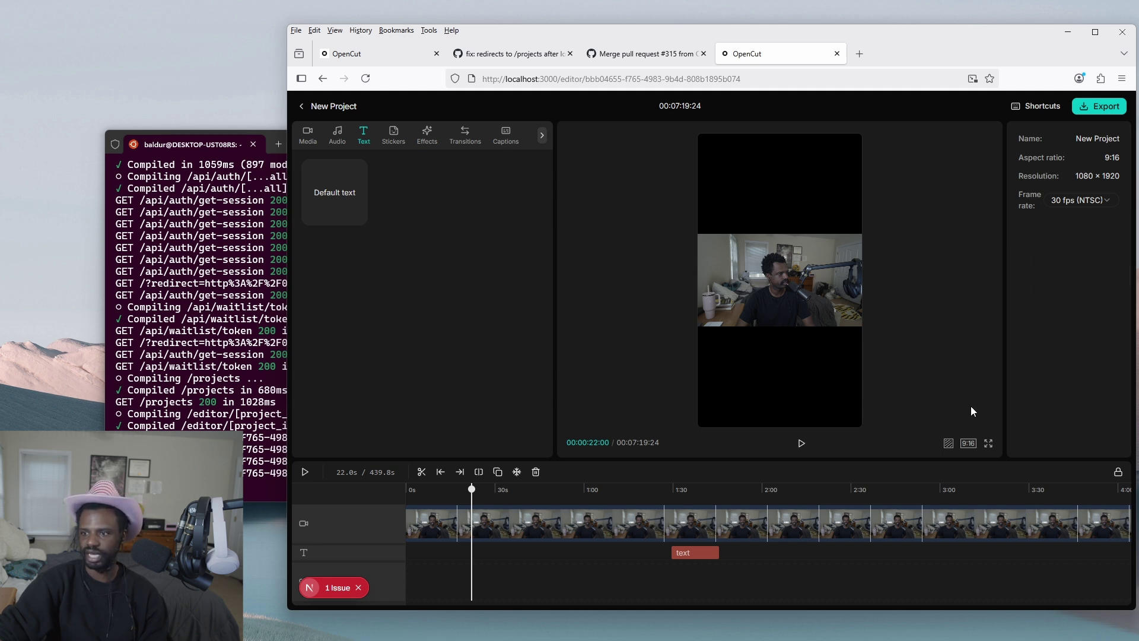
pyautogui.click(427, 136)
pyautogui.click(465, 136)
pyautogui.click(506, 137)
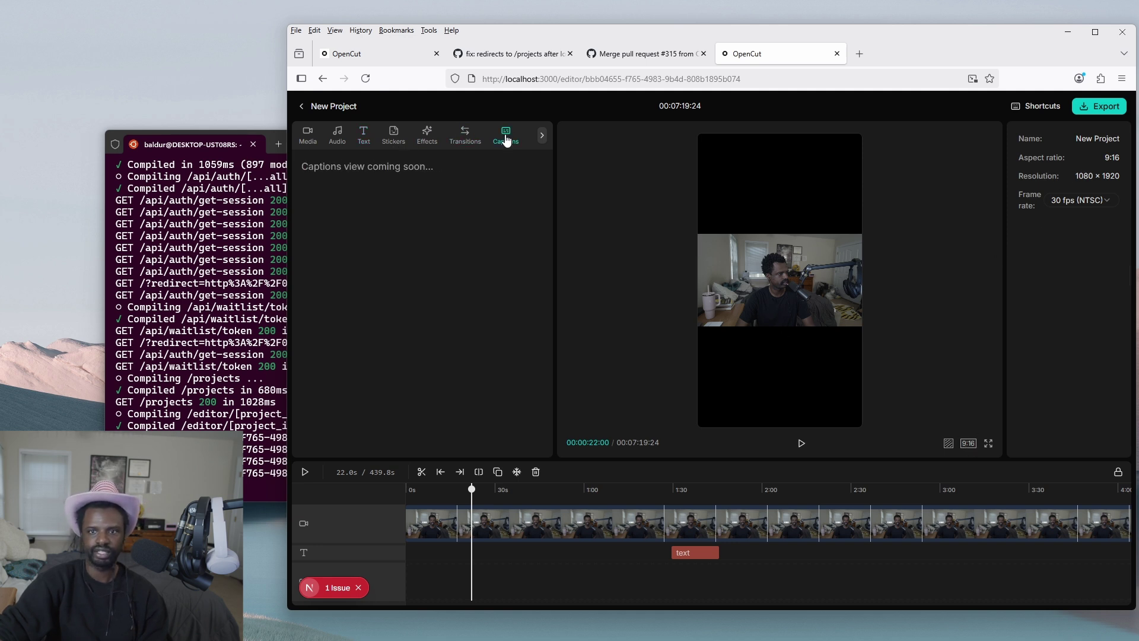
pyautogui.click(542, 136)
pyautogui.click(500, 137)
pyautogui.click(530, 137)
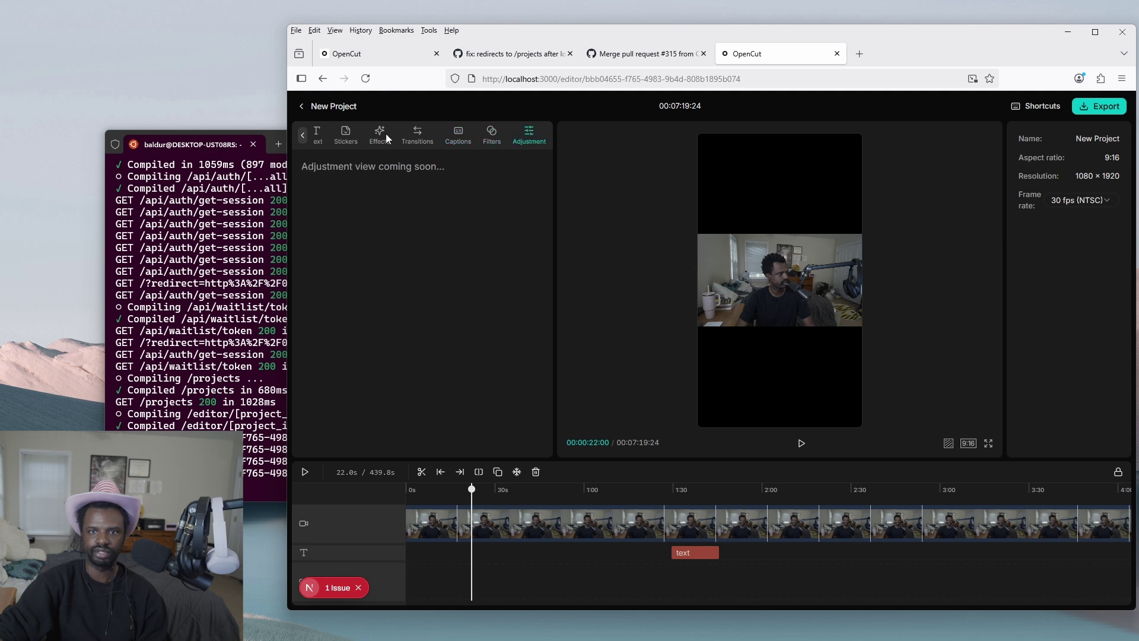
pyautogui.click(309, 139)
# - Split the camera clip at 2:06 and delete the part after it, keeping the text overlay
pyautogui.click(638, 509)
pyautogui.moveTo(524, 490); pyautogui.dragTo(683, 489)
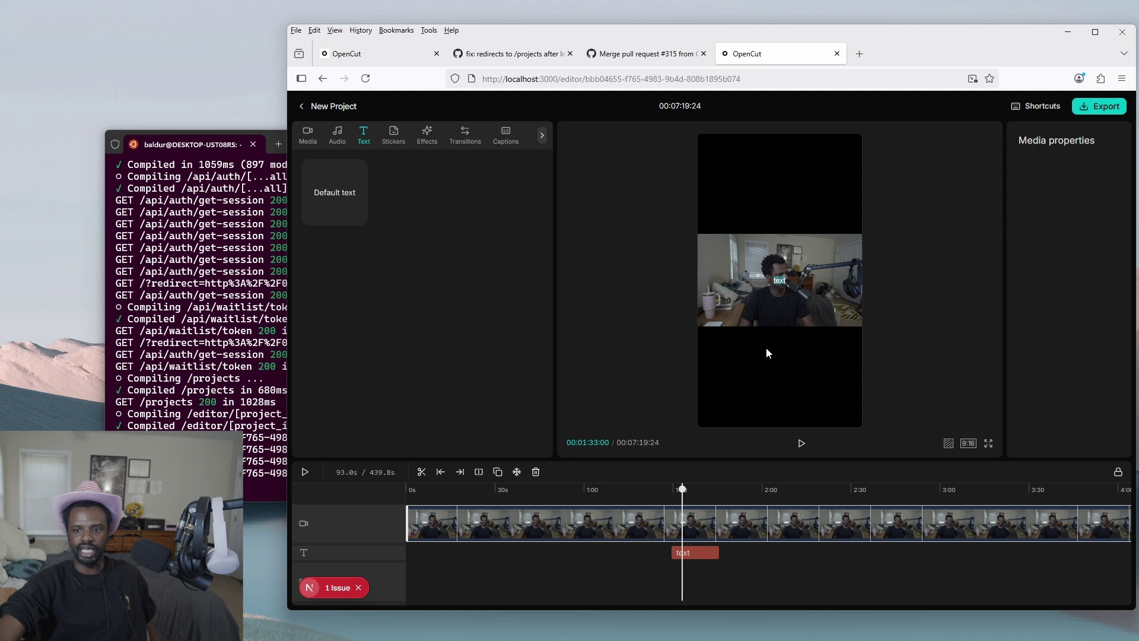
pyautogui.moveTo(681, 487); pyautogui.dragTo(781, 489)
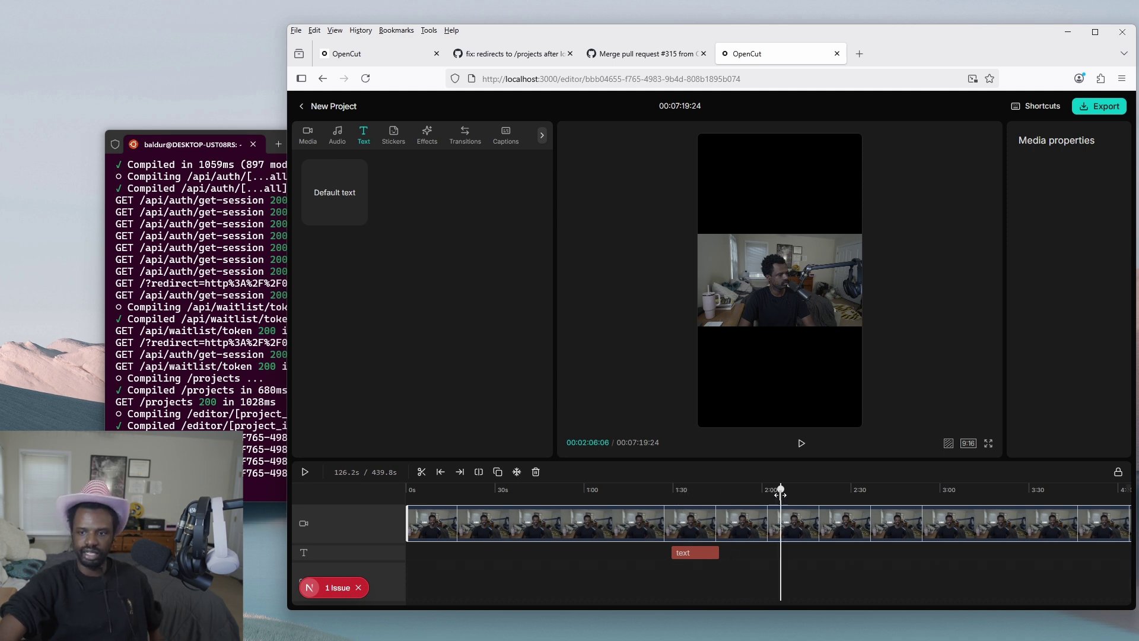
pyautogui.click(422, 472)
pyautogui.click(814, 518)
pyautogui.press('Delete')
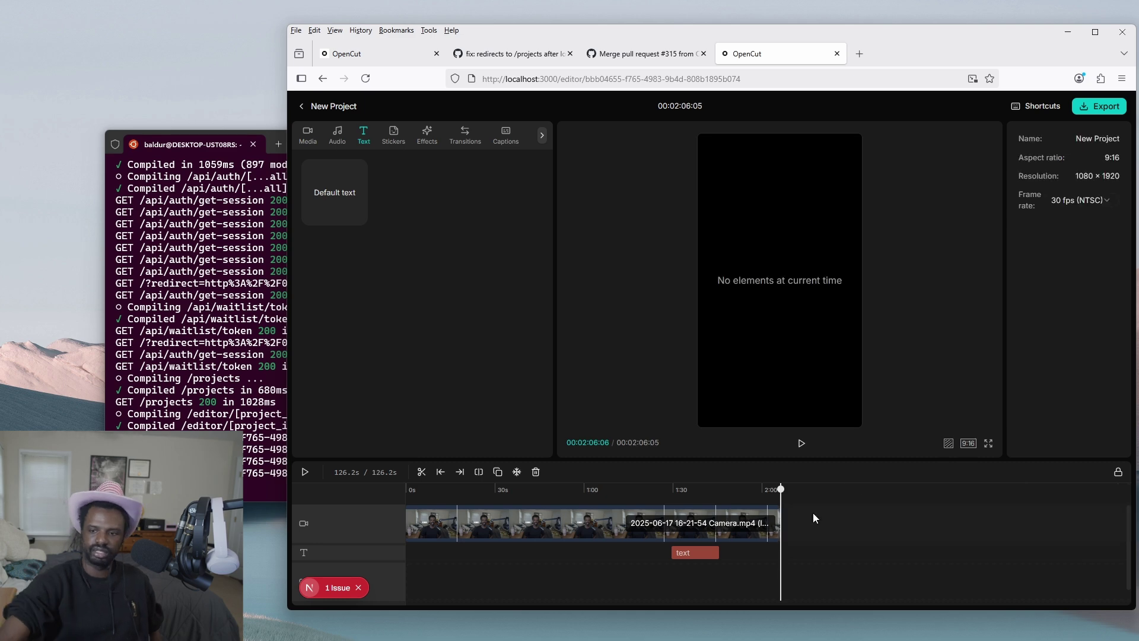
pyautogui.moveTo(603, 503); pyautogui.dragTo(587, 510)
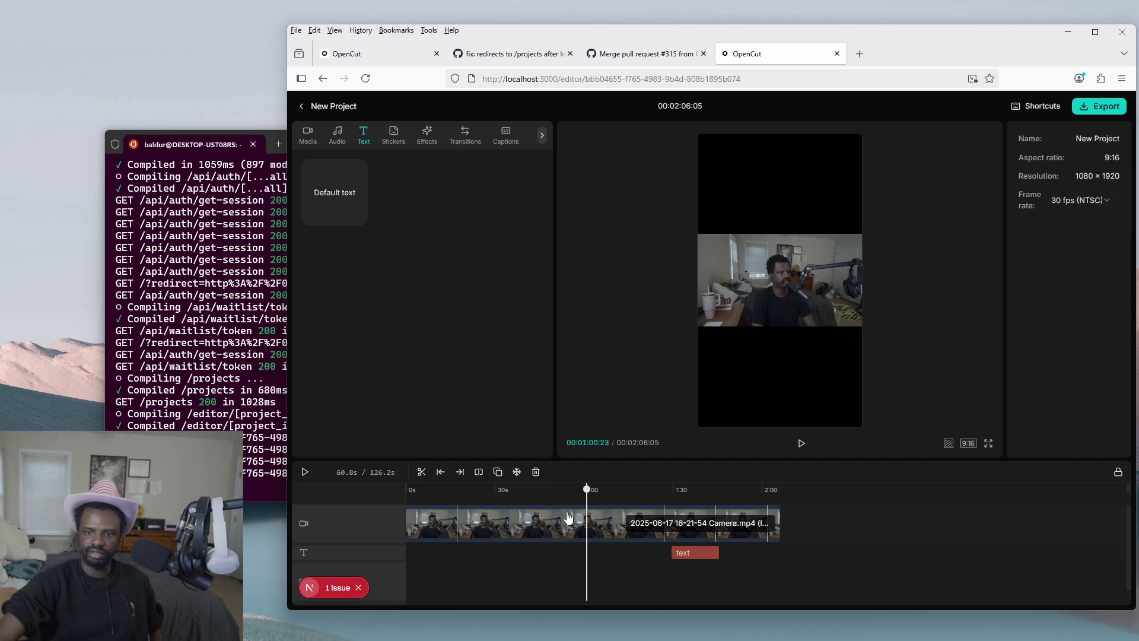
# - Glance at the keyboard shortcuts list and move playback to about 1:35
pyautogui.click(1038, 107)
pyautogui.click(1022, 172)
pyautogui.moveTo(589, 497); pyautogui.dragTo(682, 489)
# - Inspect the editor in Firefox Developer Tools to check the Console, then close it
pyautogui.rightClick(940, 183)
pyautogui.click(995, 320)
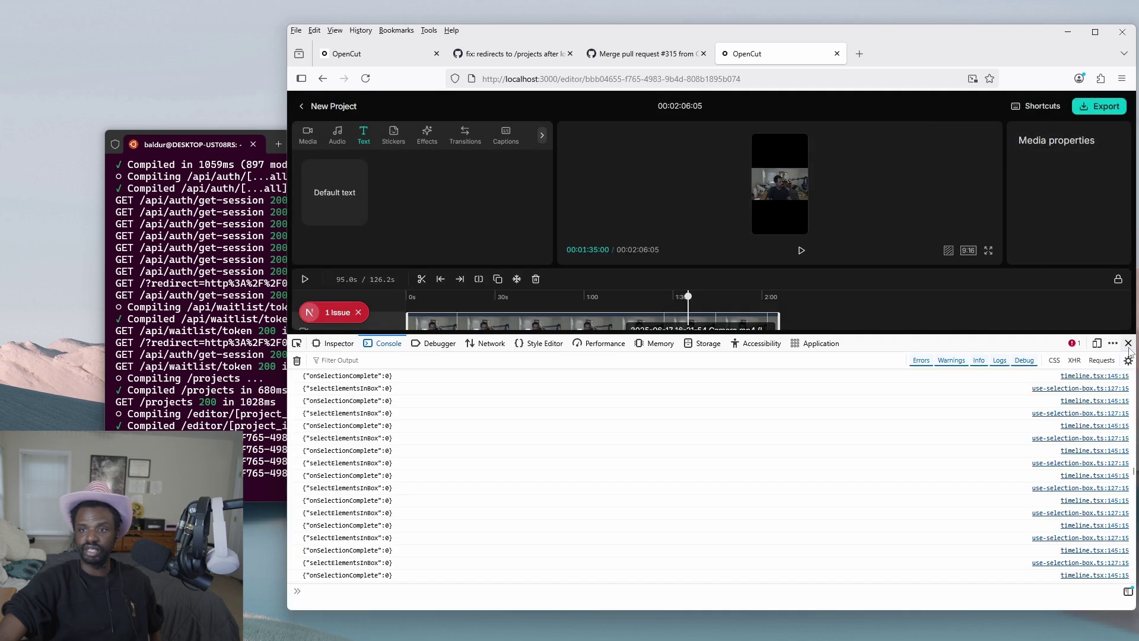
pyautogui.click(1129, 343)
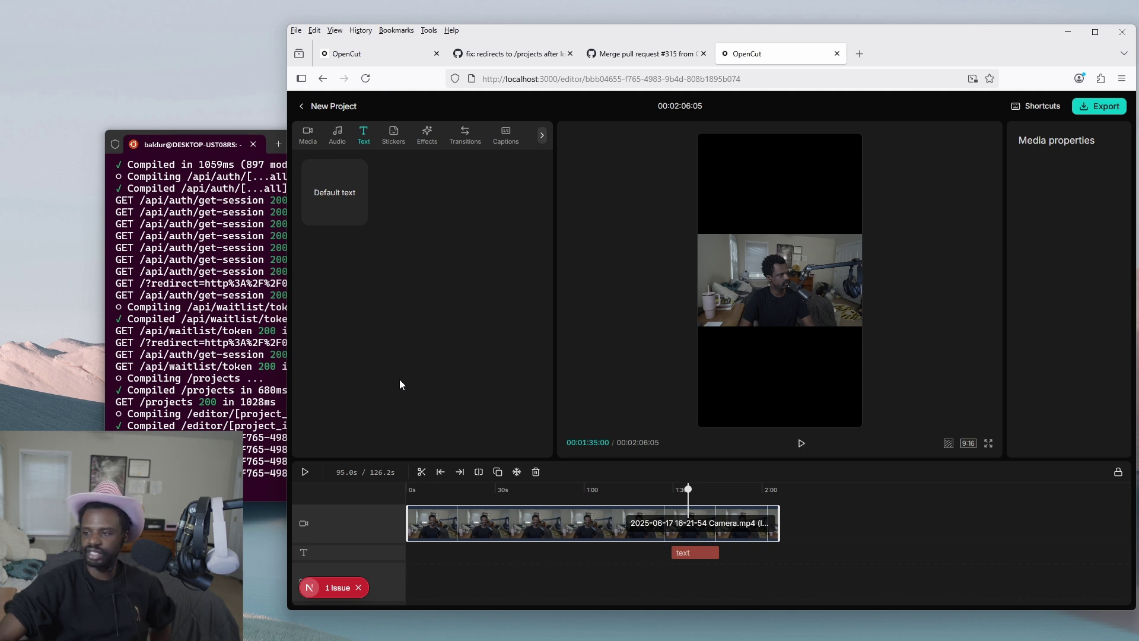
# - Drag overview_homelab.mp4 from the media library onto the timeline
pyautogui.click(306, 136)
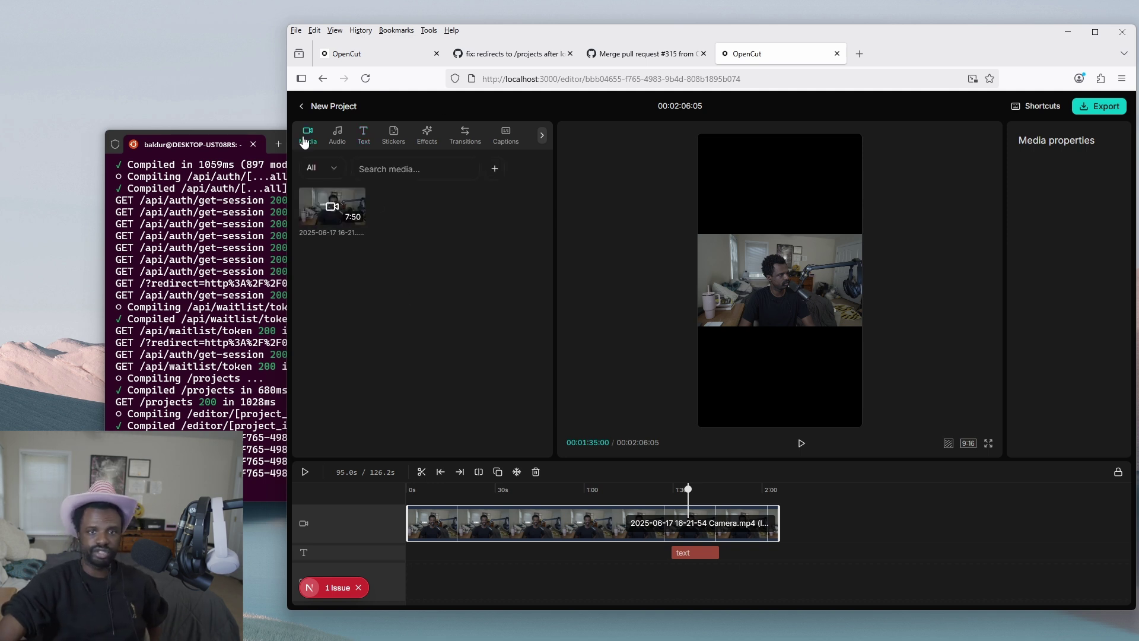
pyautogui.click(499, 490)
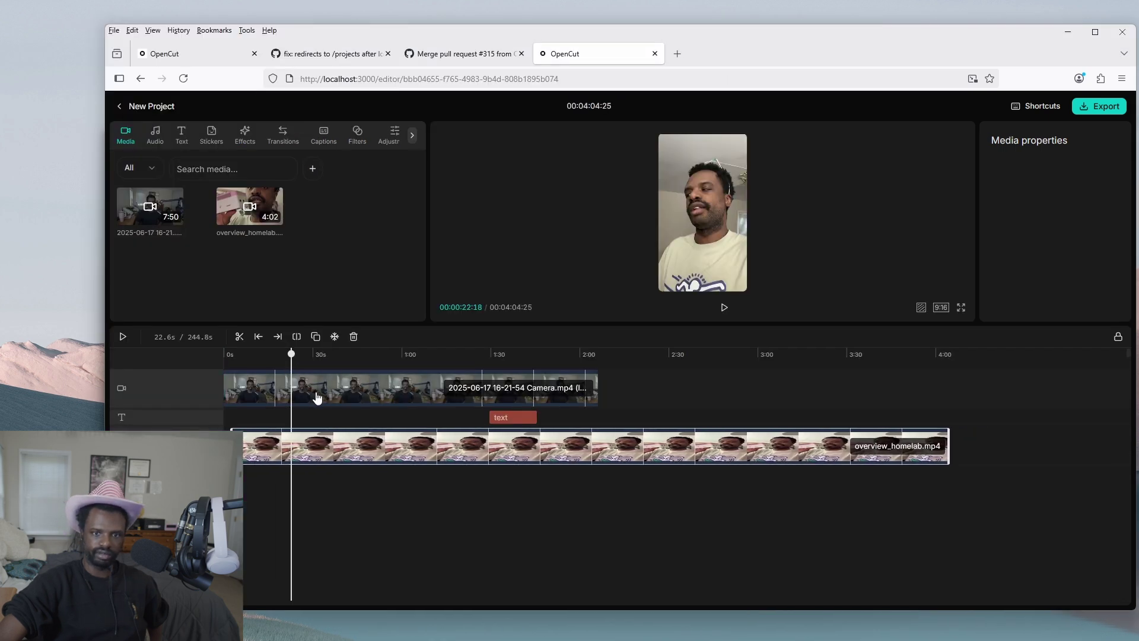
pyautogui.moveTo(315, 369); pyautogui.dragTo(428, 369)
# - Move the Camera clip to start at 0s, shift the text clip earlier, and select the Camera clip
pyautogui.click(417, 401)
pyautogui.moveTo(358, 398); pyautogui.dragTo(272, 400)
pyautogui.click(431, 430)
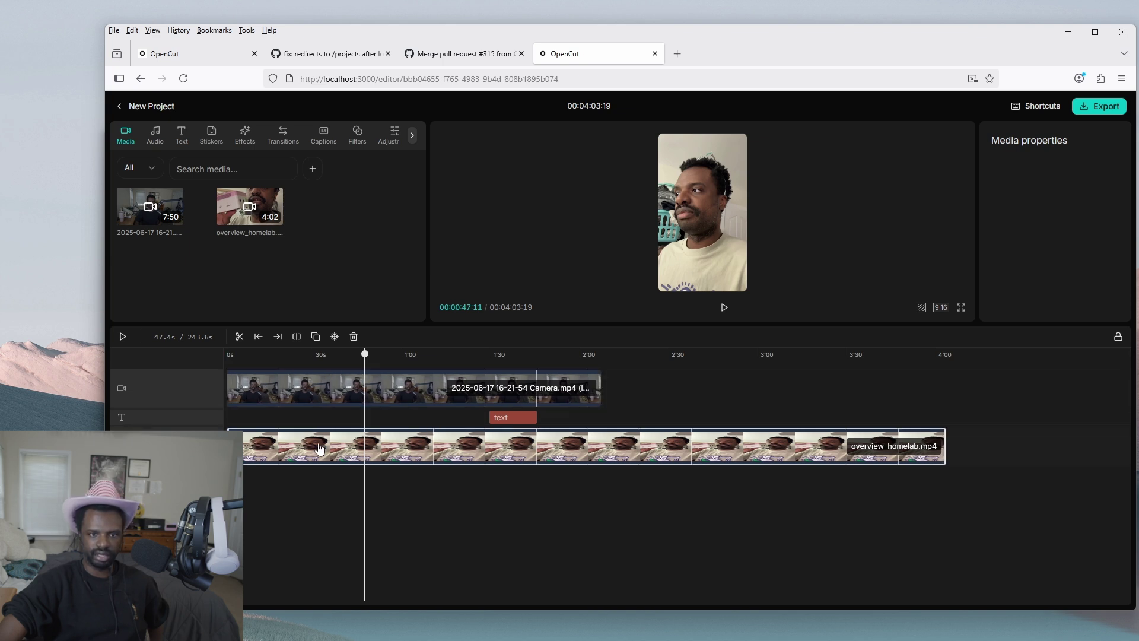
pyautogui.moveTo(520, 418); pyautogui.dragTo(369, 418)
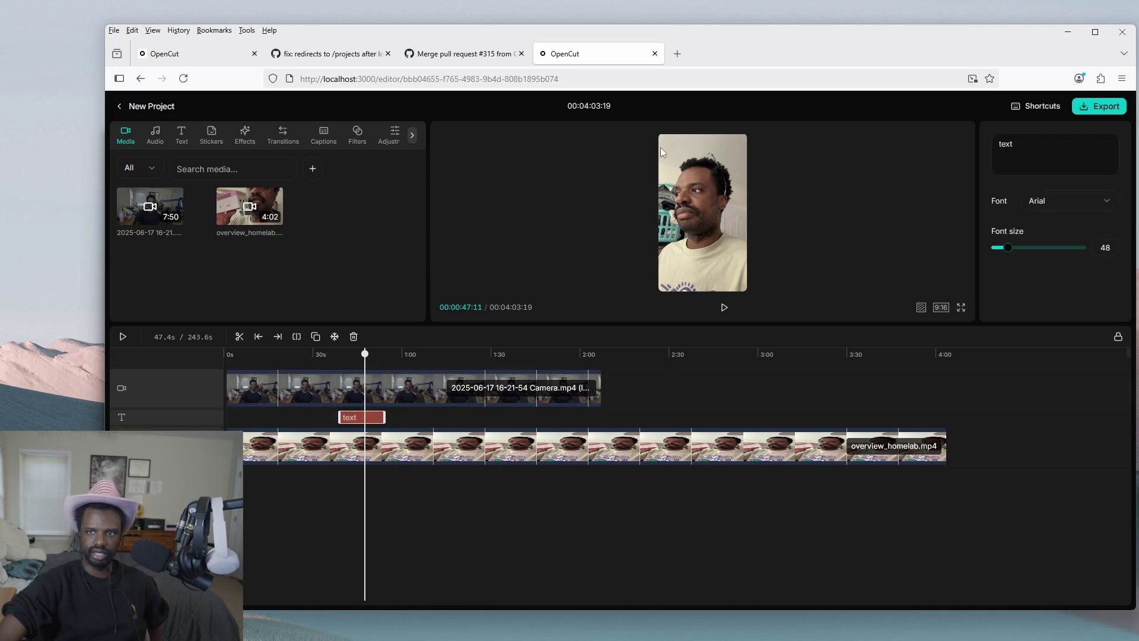
pyautogui.click(417, 388)
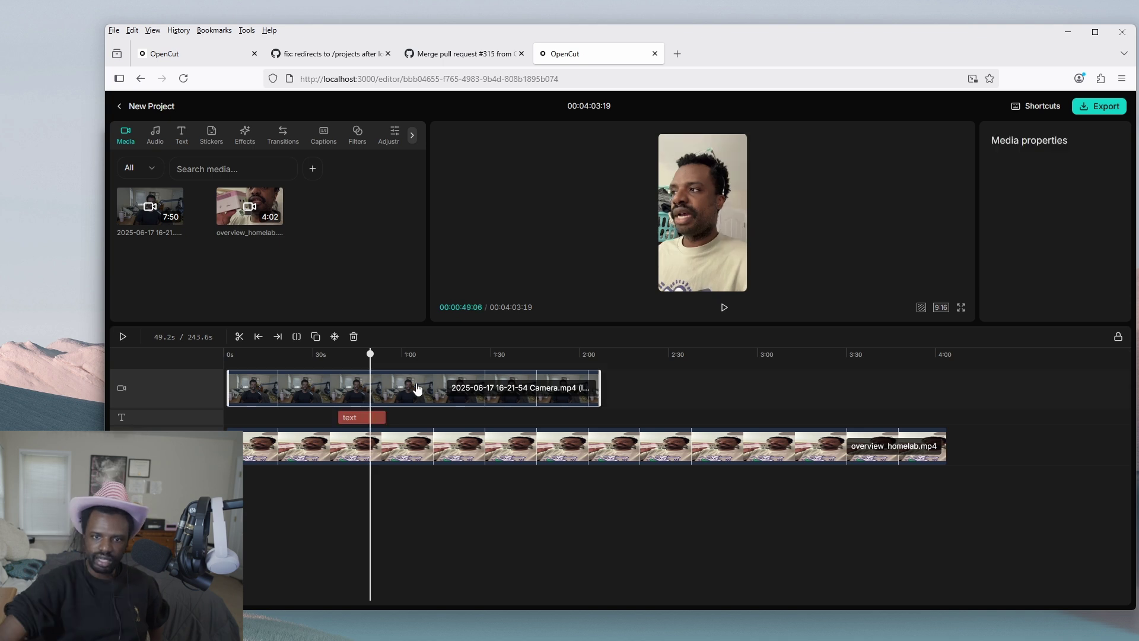
# - Delete the Camera clip and drop the 7:50 Camera footage back onto the video track
pyautogui.click(354, 337)
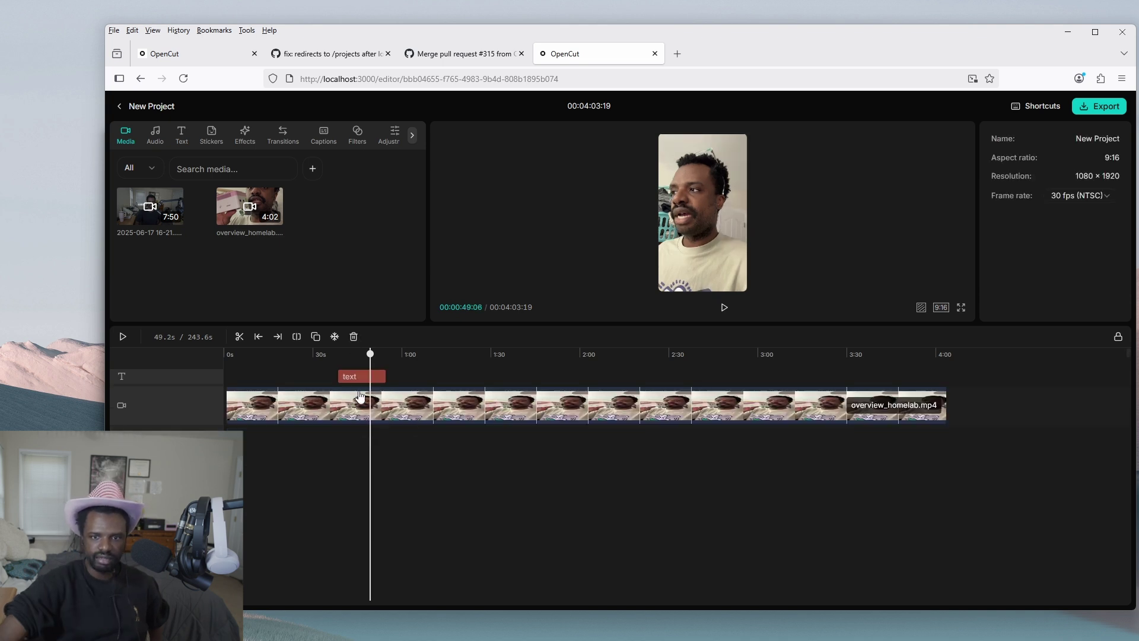
pyautogui.moveTo(150, 206); pyautogui.dragTo(394, 402)
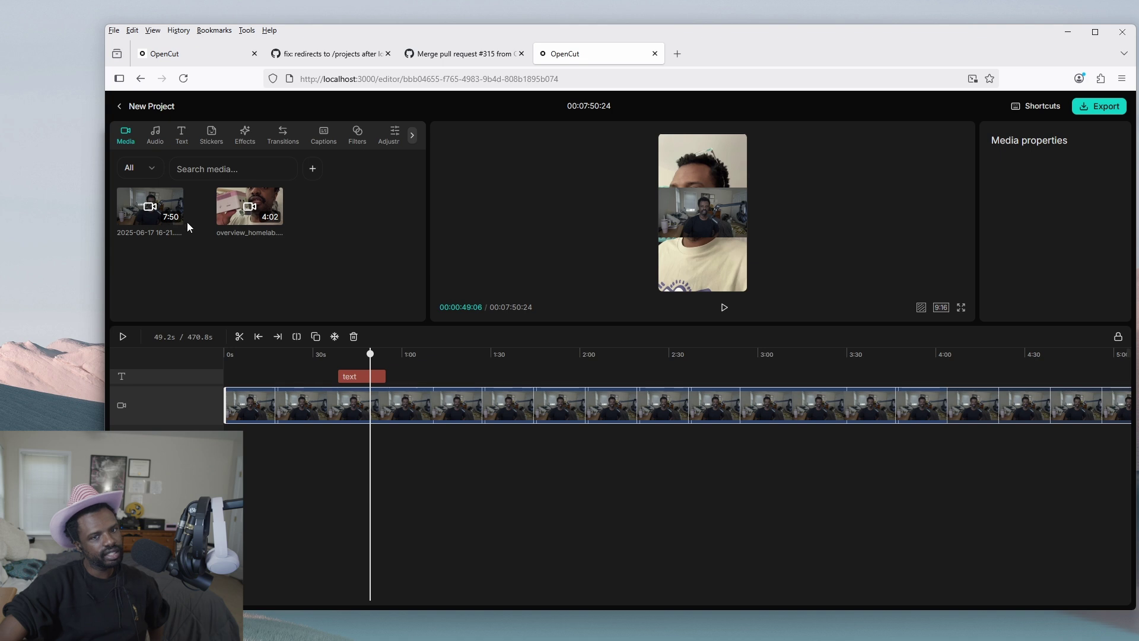
pyautogui.moveTo(165, 206); pyautogui.dragTo(153, 358)
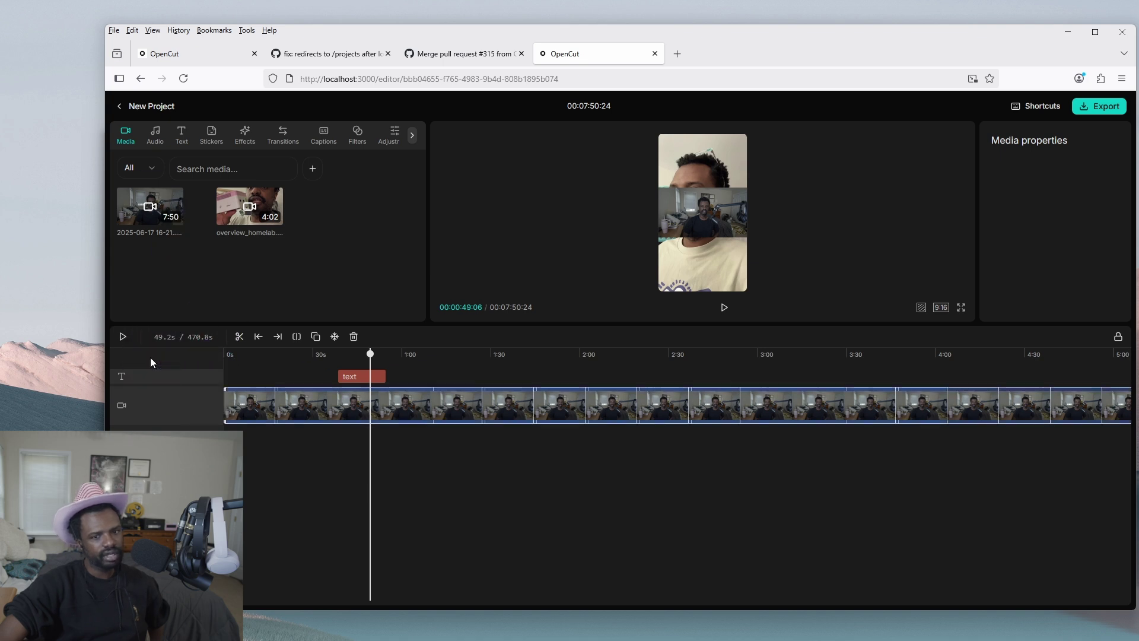
pyautogui.moveTo(172, 215); pyautogui.dragTo(248, 510)
# - Place overview_homelab at the start with the Camera footage after it, then delete the long camera clip
pyautogui.moveTo(250, 206); pyautogui.dragTo(255, 403)
pyautogui.moveTo(157, 205); pyautogui.dragTo(279, 409)
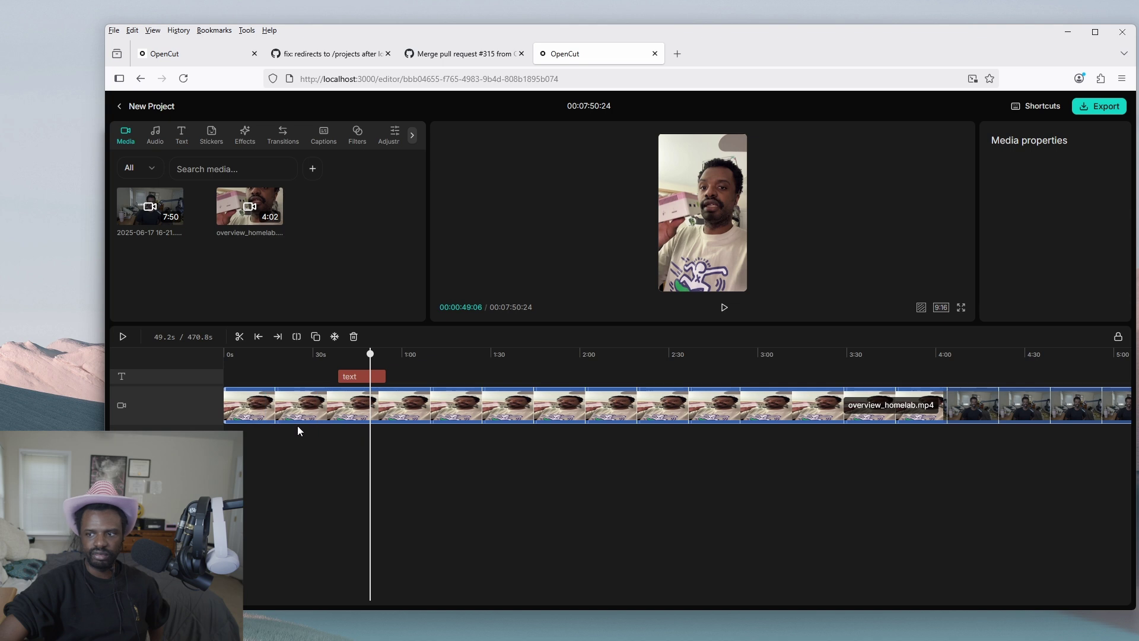
pyautogui.click(329, 423)
pyautogui.press('Delete')
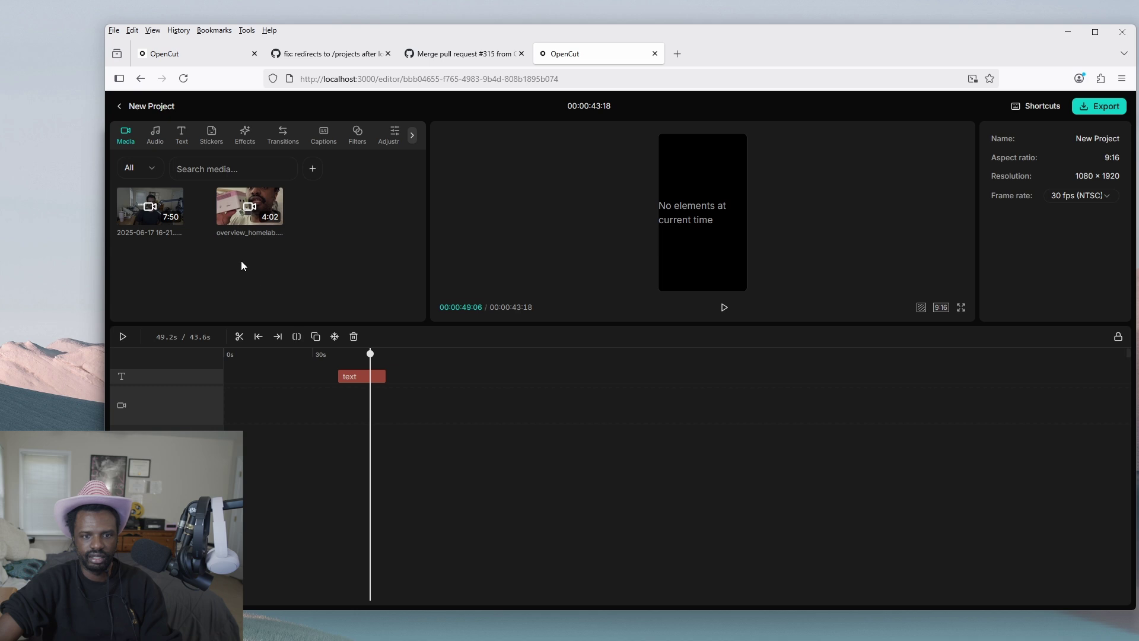
# - Drop the 7:50 camera footage onto the timeline, move the overview clip to the start, and delete a misplaced camera clip
pyautogui.moveTo(151, 208); pyautogui.dragTo(269, 479)
pyautogui.click(247, 454)
pyautogui.moveTo(150, 207); pyautogui.dragTo(291, 455)
pyautogui.moveTo(256, 409); pyautogui.dragTo(287, 453)
pyautogui.click(317, 406)
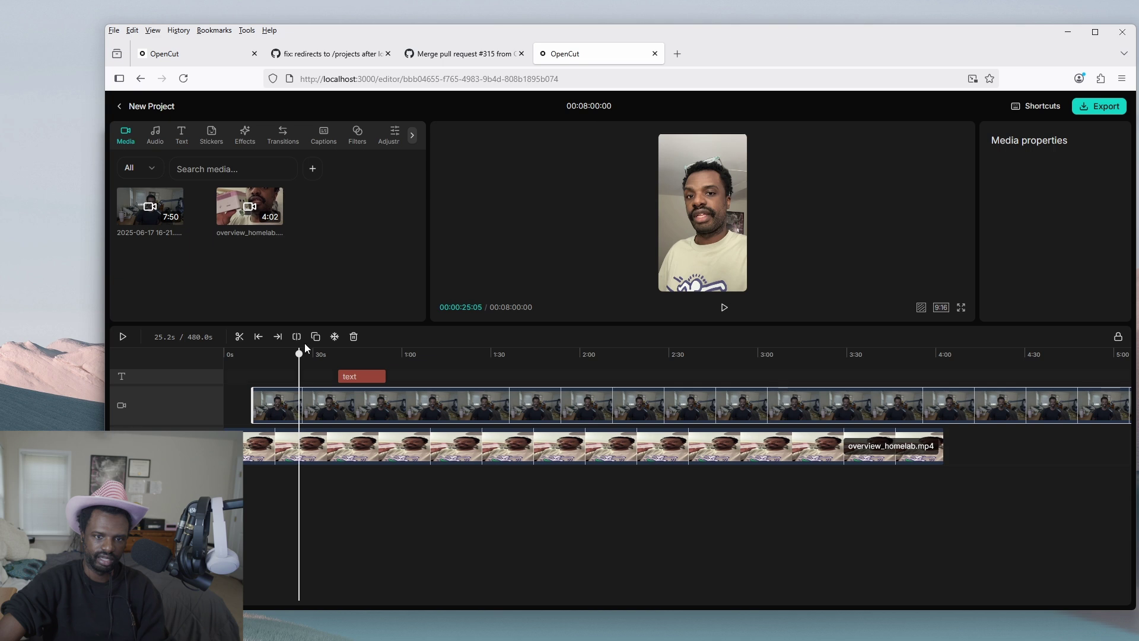
pyautogui.moveTo(265, 406); pyautogui.dragTo(266, 406)
pyautogui.click(353, 337)
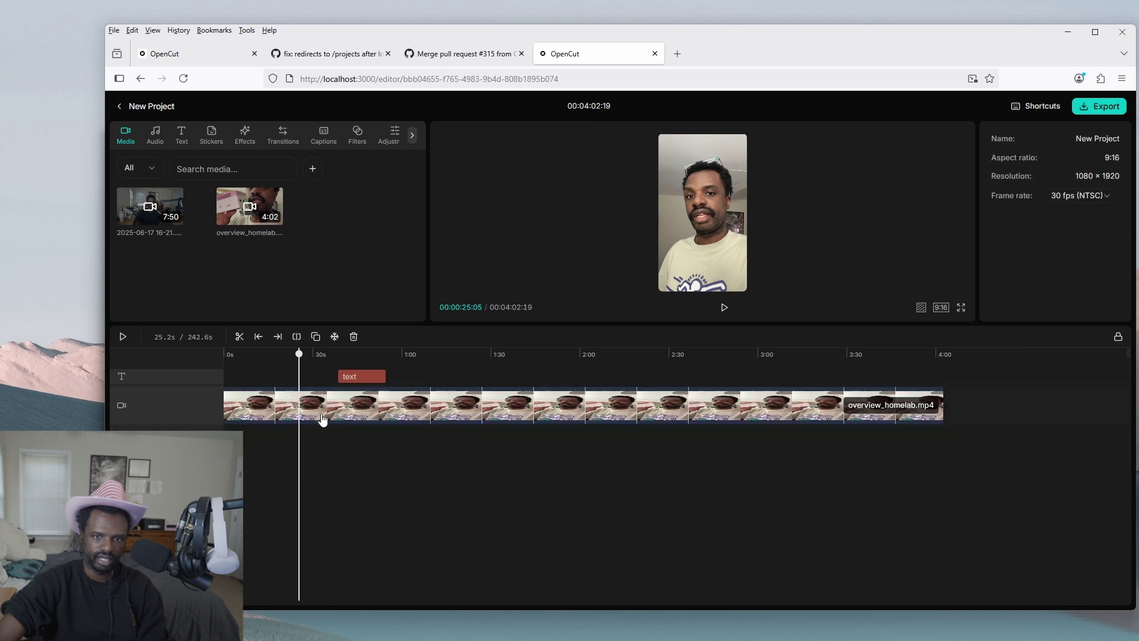
# - Add the camera footage and overview_homelab to the video track, then return playback to 0s
pyautogui.moveTo(155, 210); pyautogui.dragTo(296, 412)
pyautogui.click(174, 216)
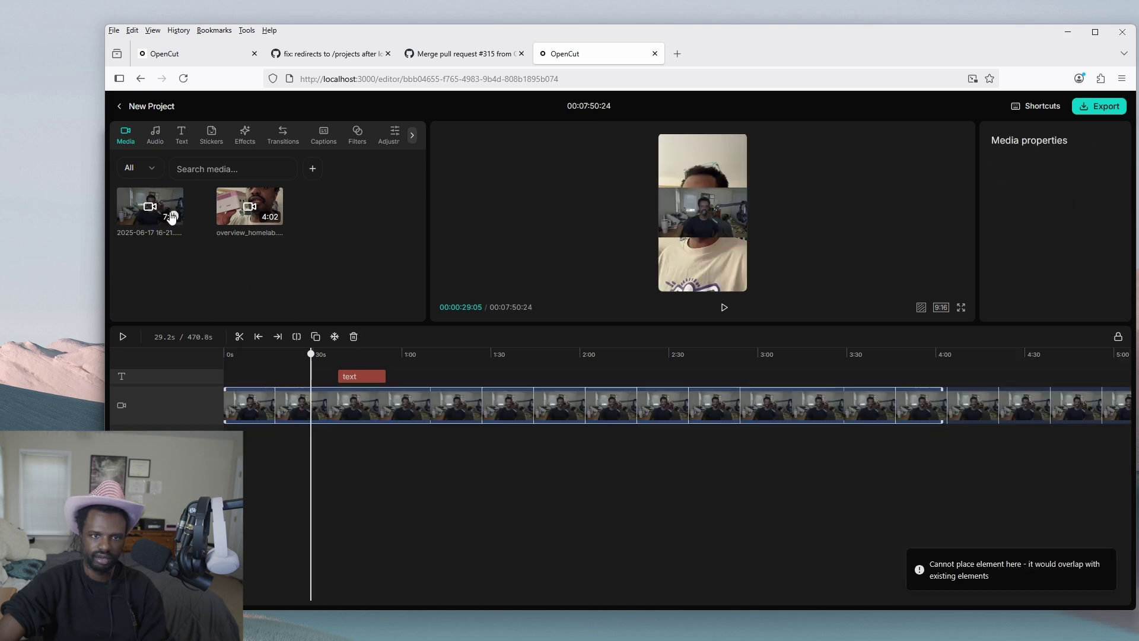
pyautogui.moveTo(241, 263); pyautogui.dragTo(268, 445)
pyautogui.moveTo(163, 222); pyautogui.dragTo(248, 344)
pyautogui.moveTo(171, 216); pyautogui.dragTo(193, 360)
pyautogui.moveTo(274, 215); pyautogui.dragTo(322, 409)
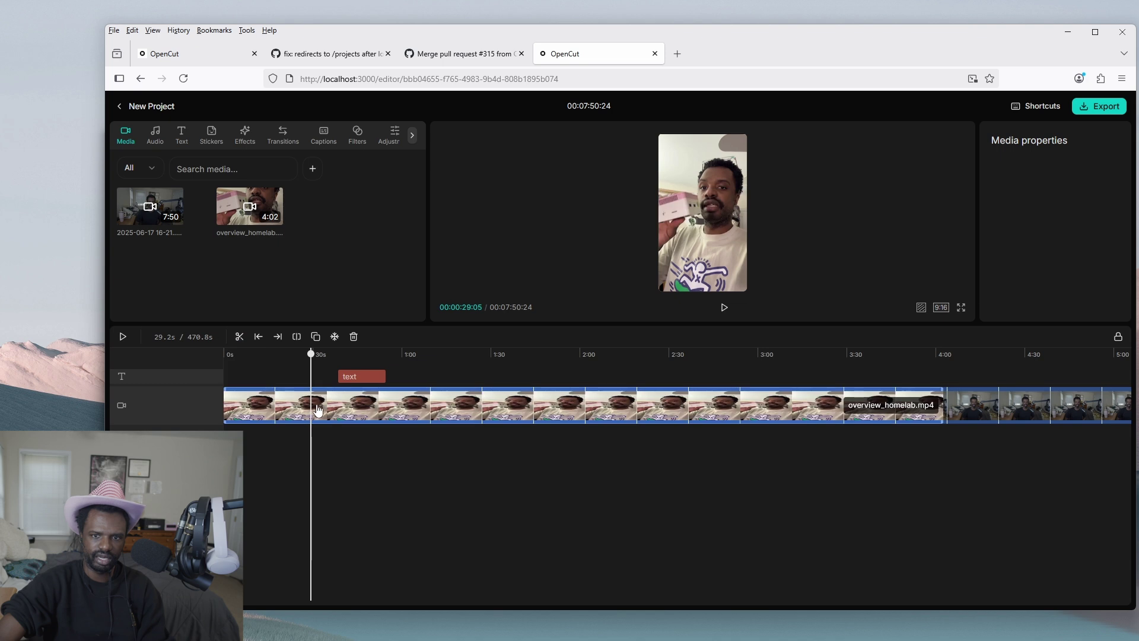
pyautogui.moveTo(178, 221); pyautogui.dragTo(261, 406)
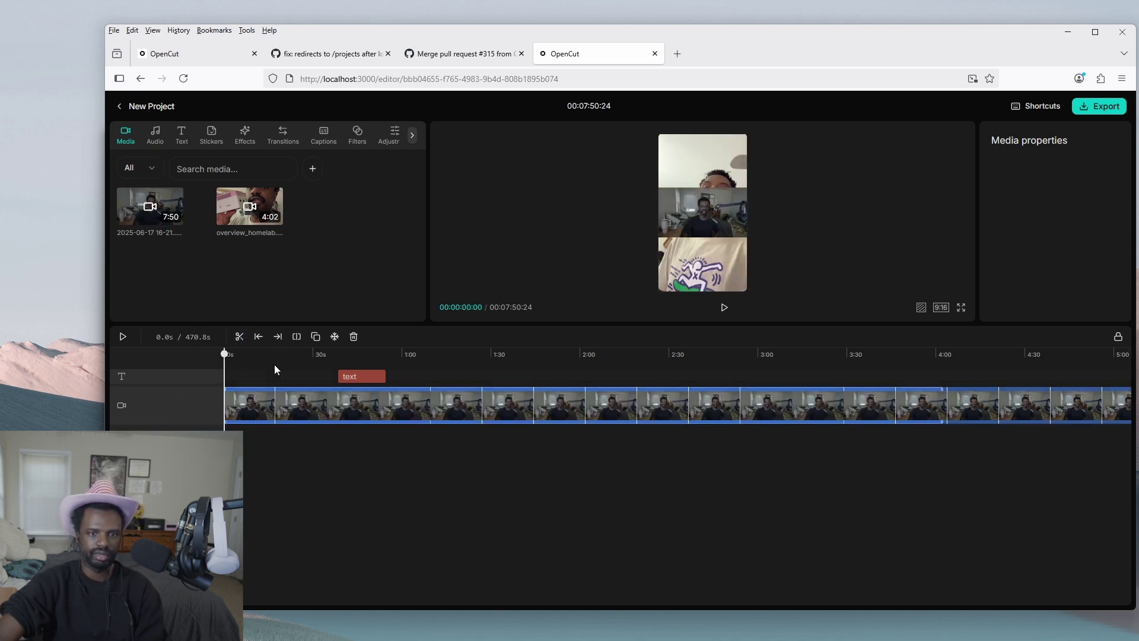
# - Play the 470.8 s project from the start, then switch to the OpenCut landing page tab
pyautogui.click(724, 308)
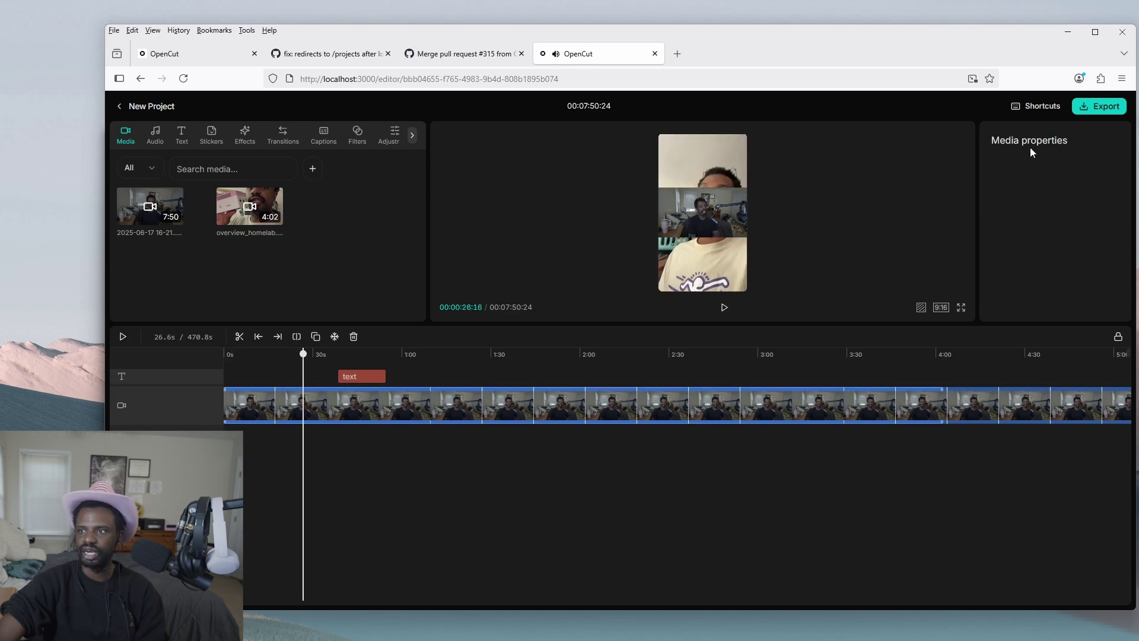
pyautogui.click(1031, 105)
pyautogui.click(1027, 106)
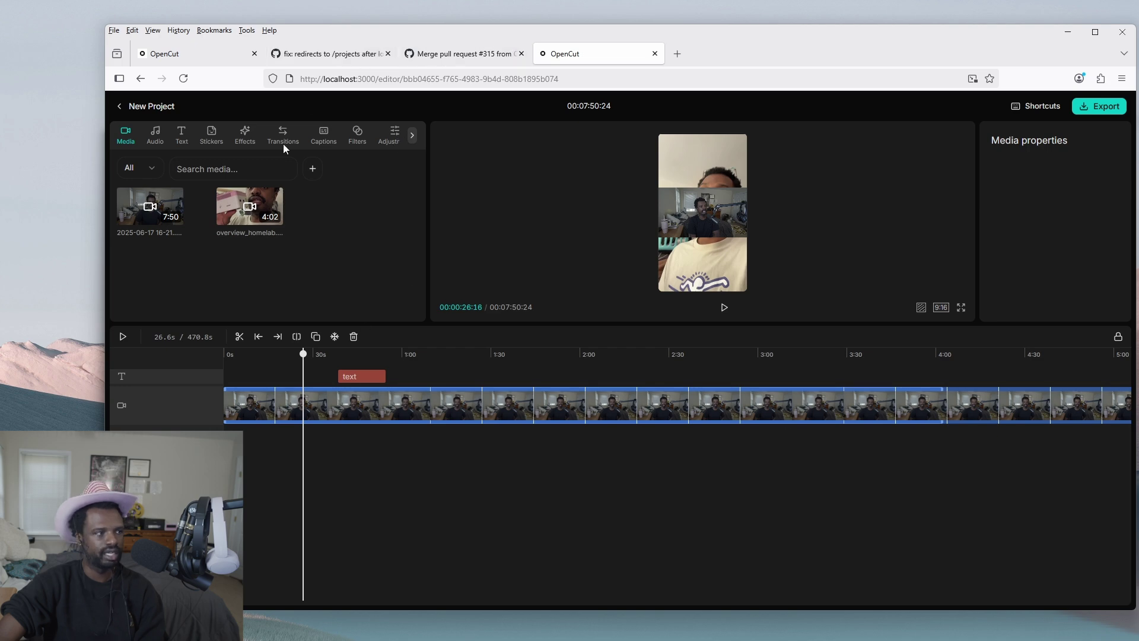
pyautogui.click(224, 53)
# - Review the 'fix: redirects to /projects' change, then open OpenCut's Issues list and its search field
pyautogui.click(330, 54)
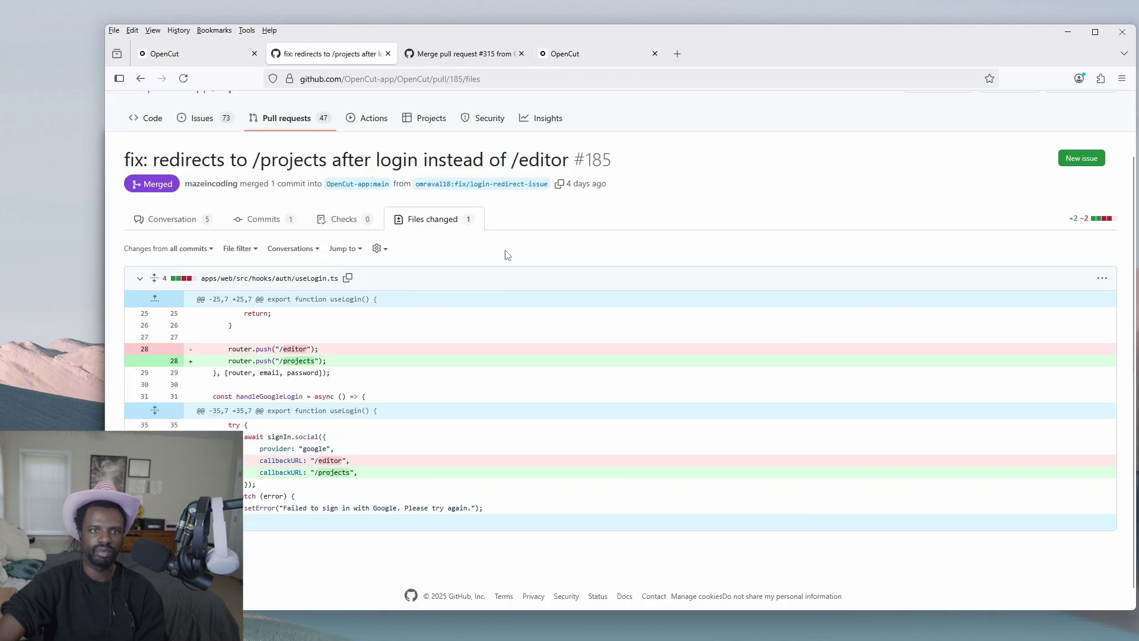
pyautogui.scroll(2, 423, 288)
pyautogui.click(202, 185)
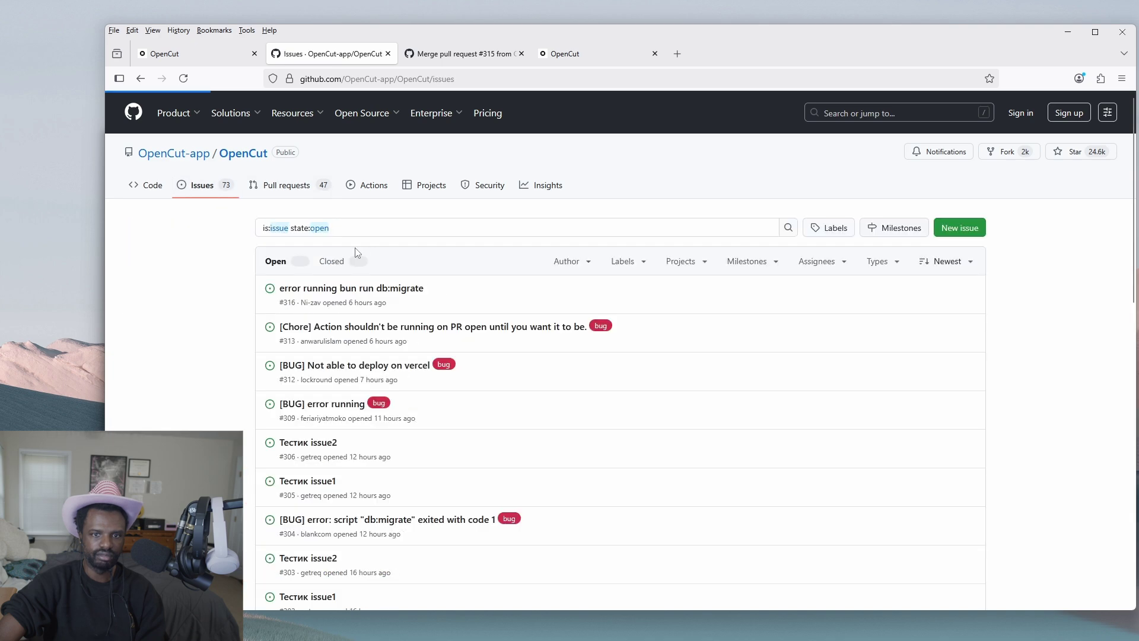
pyautogui.click(421, 232)
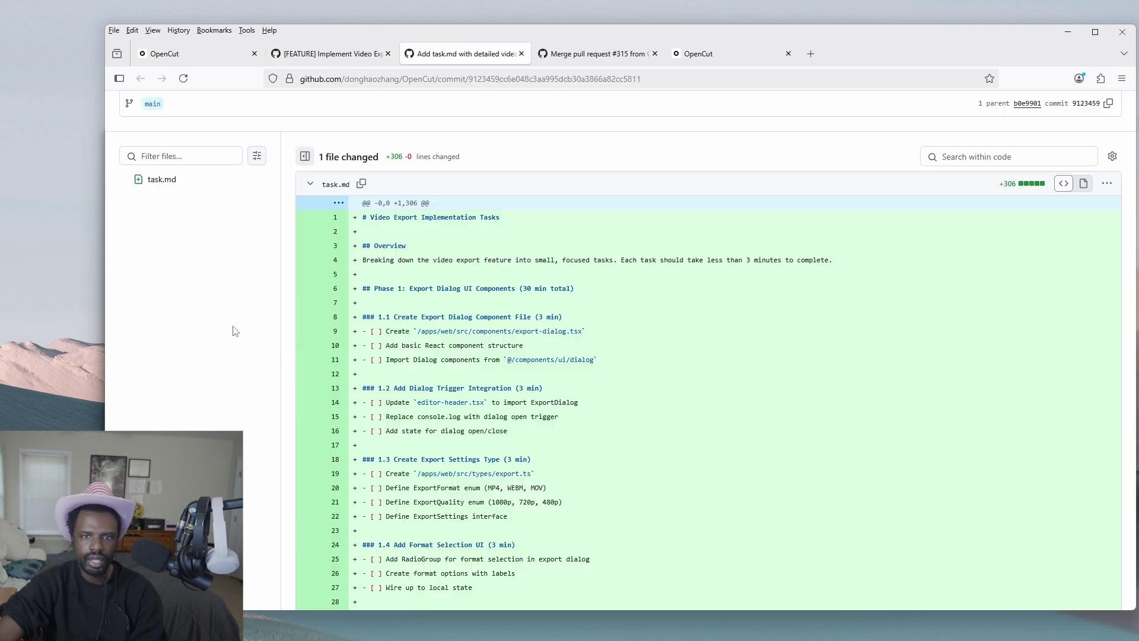
pyautogui.hotkey('ctrl', 'Tab')
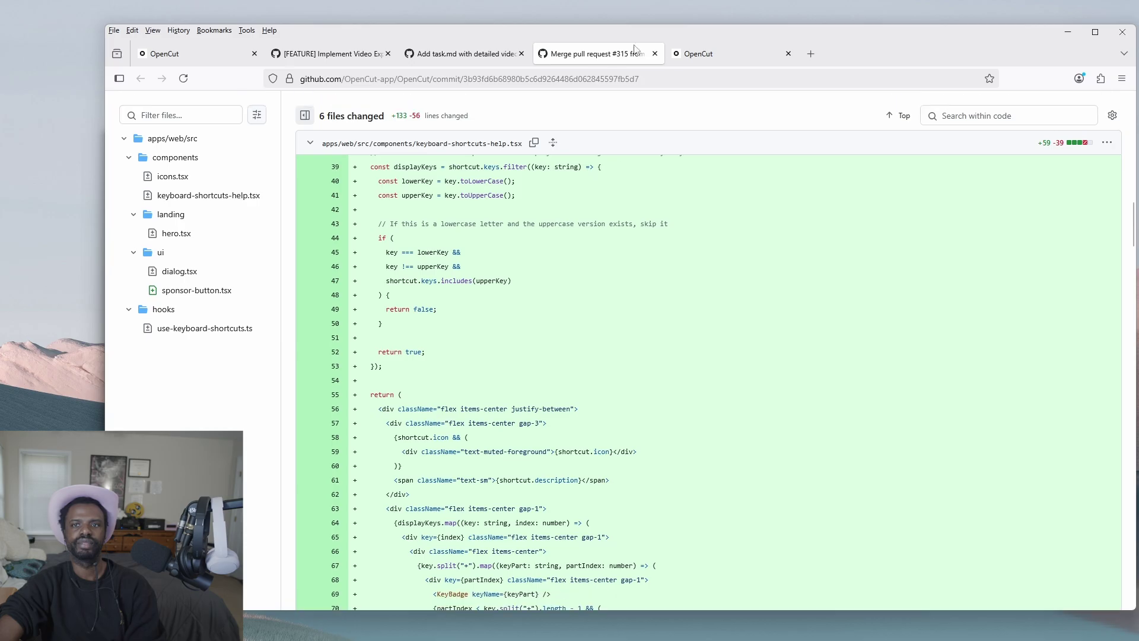
pyautogui.hotkey('ctrl', 'Tab')
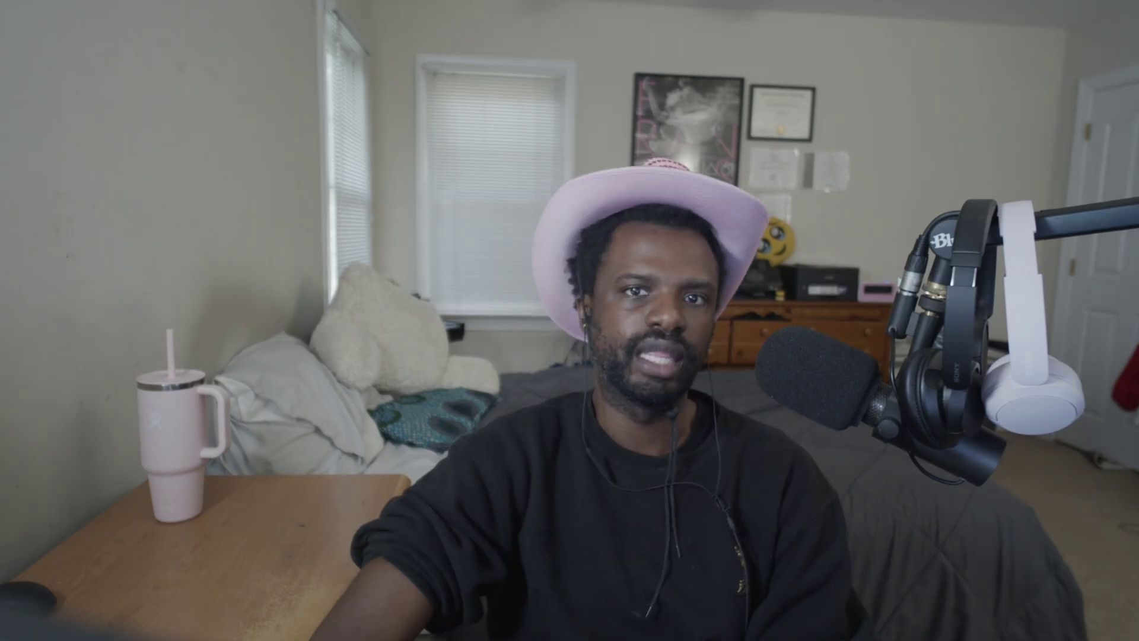